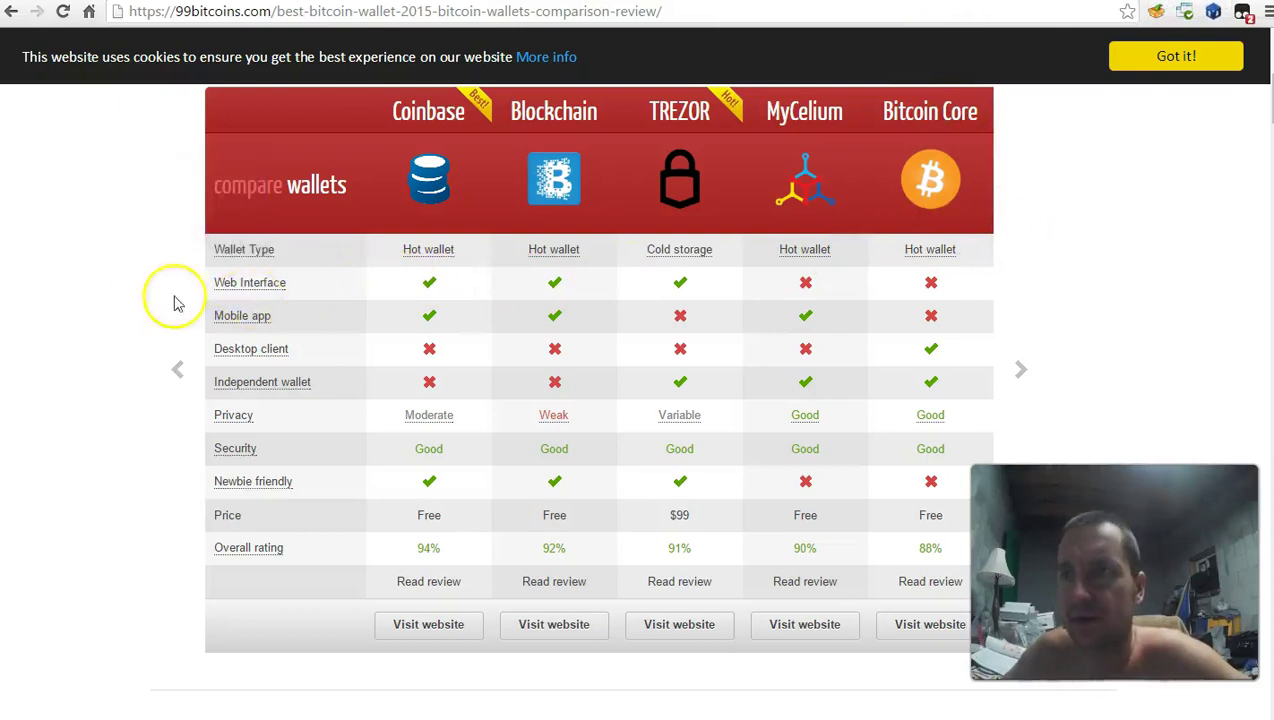
Examine the wallet comparison table's rows for wallet type, privacy, security, price and overall rating
mouse_move(213, 350)
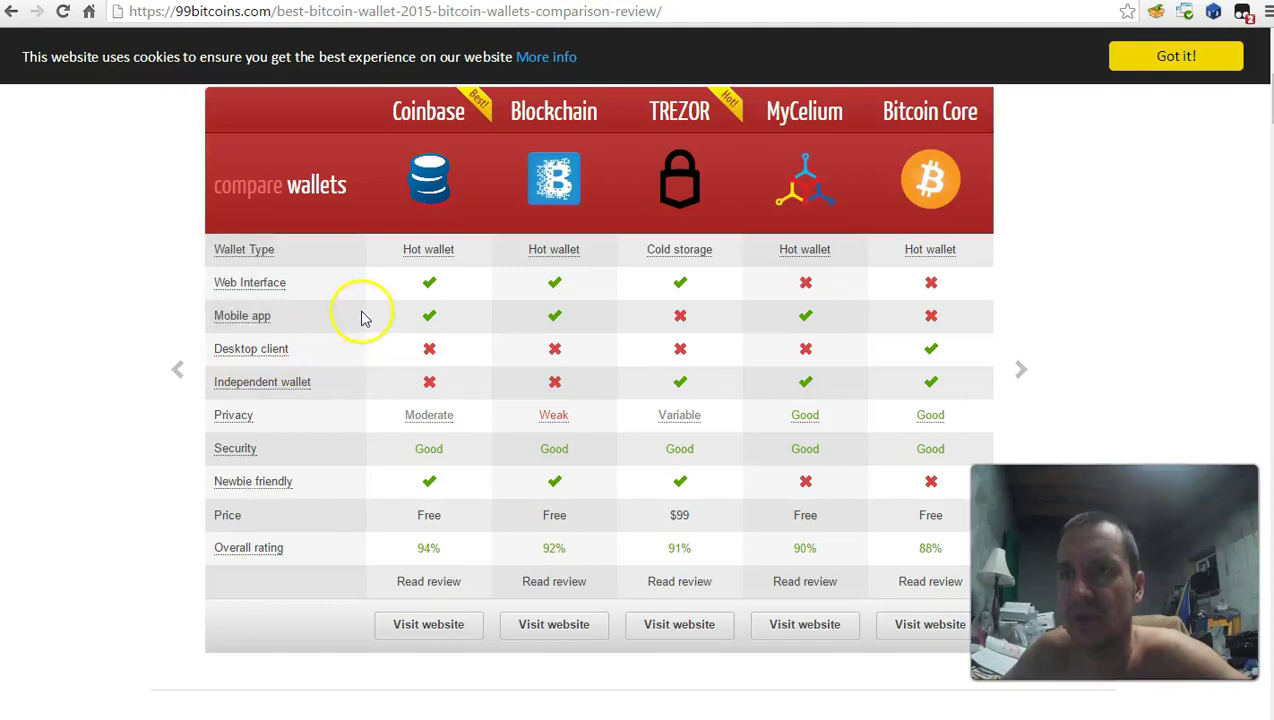
scroll(360, 305, down, 1)
scroll(360, 305, up, 1)
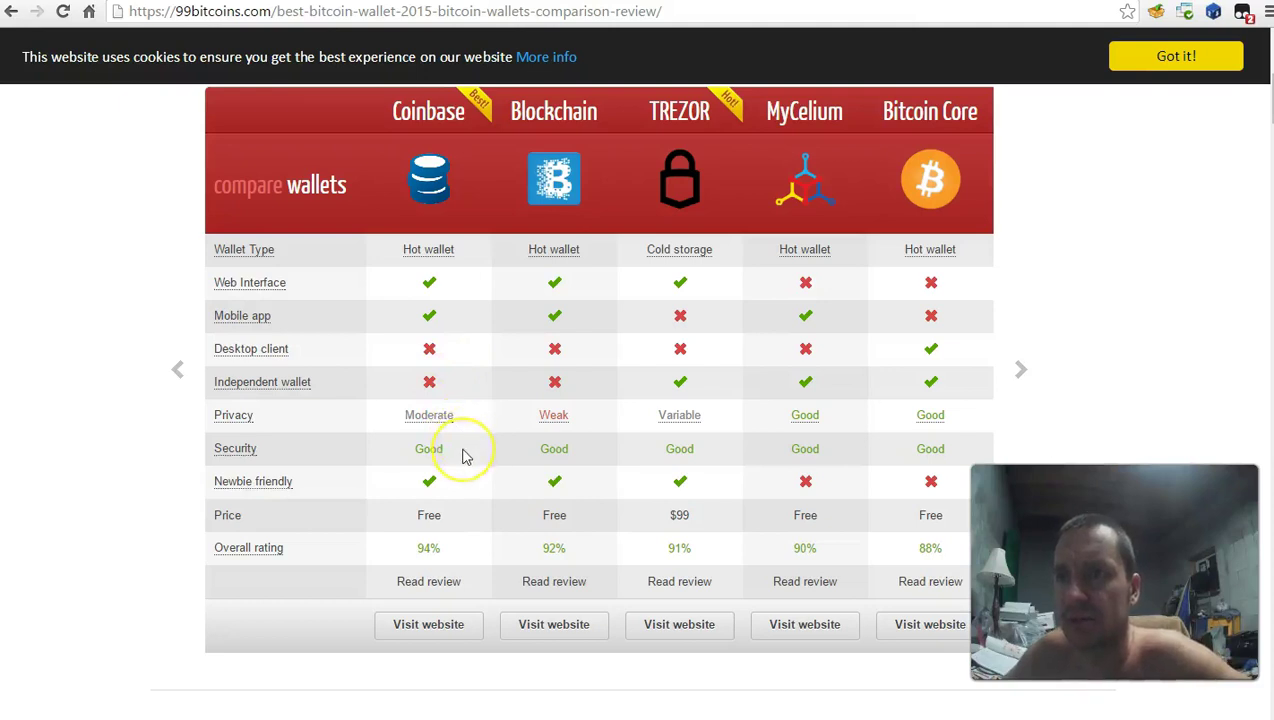
scroll(463, 456, down, 1)
scroll(463, 456, down, 1)
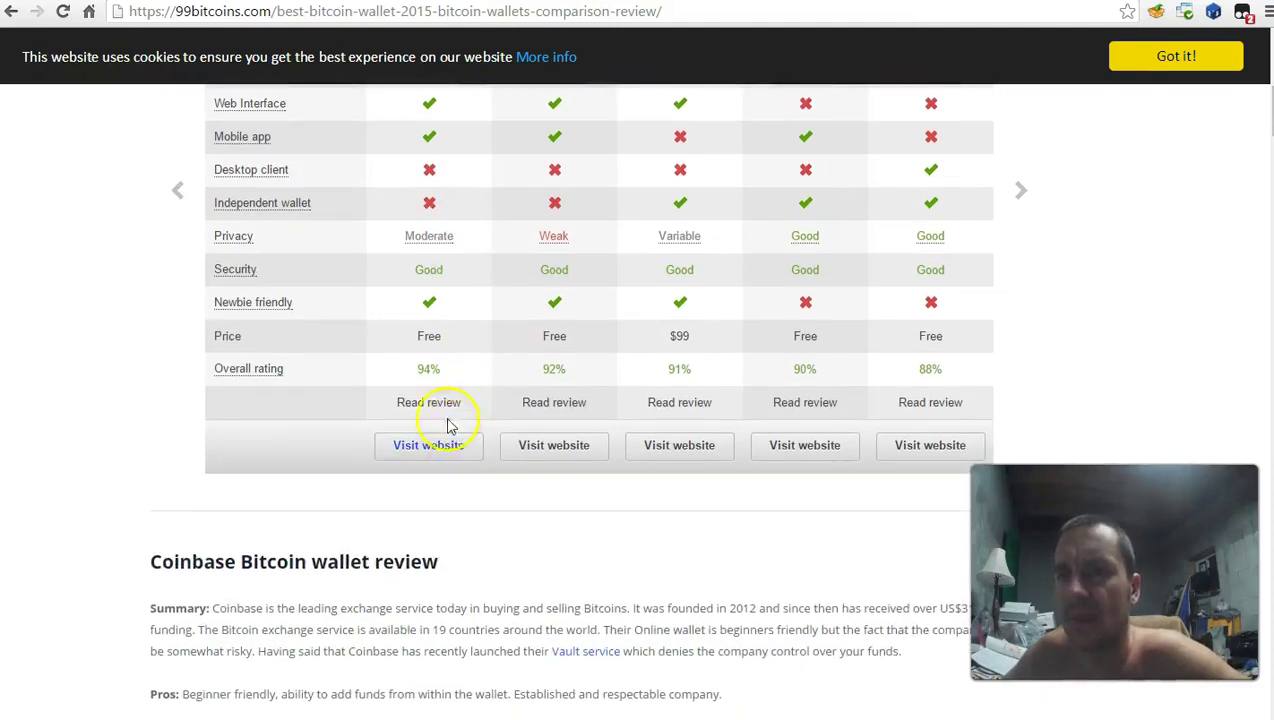
scroll(720, 300, up, 1)
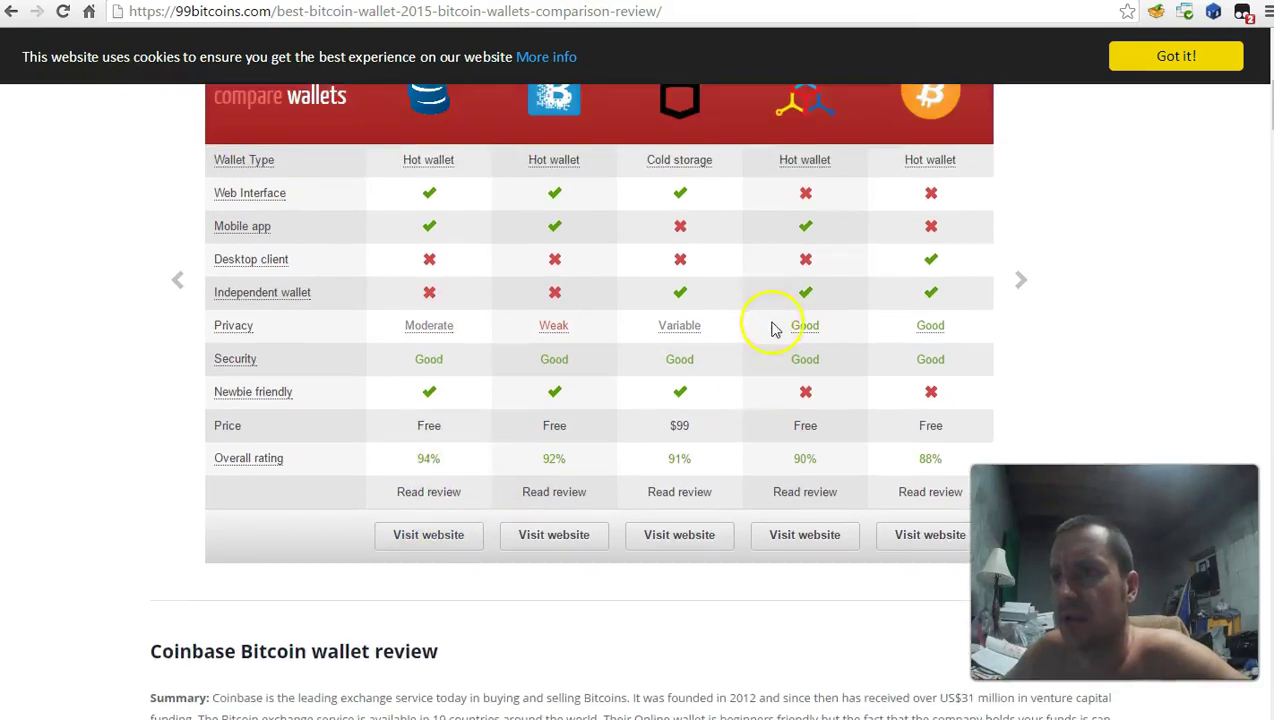
Read through the individual wallet reviews from Coinbase to Armory, highlighting the name Electrum in its review heading
scroll(772, 330, down, 5)
scroll(770, 334, down, 1)
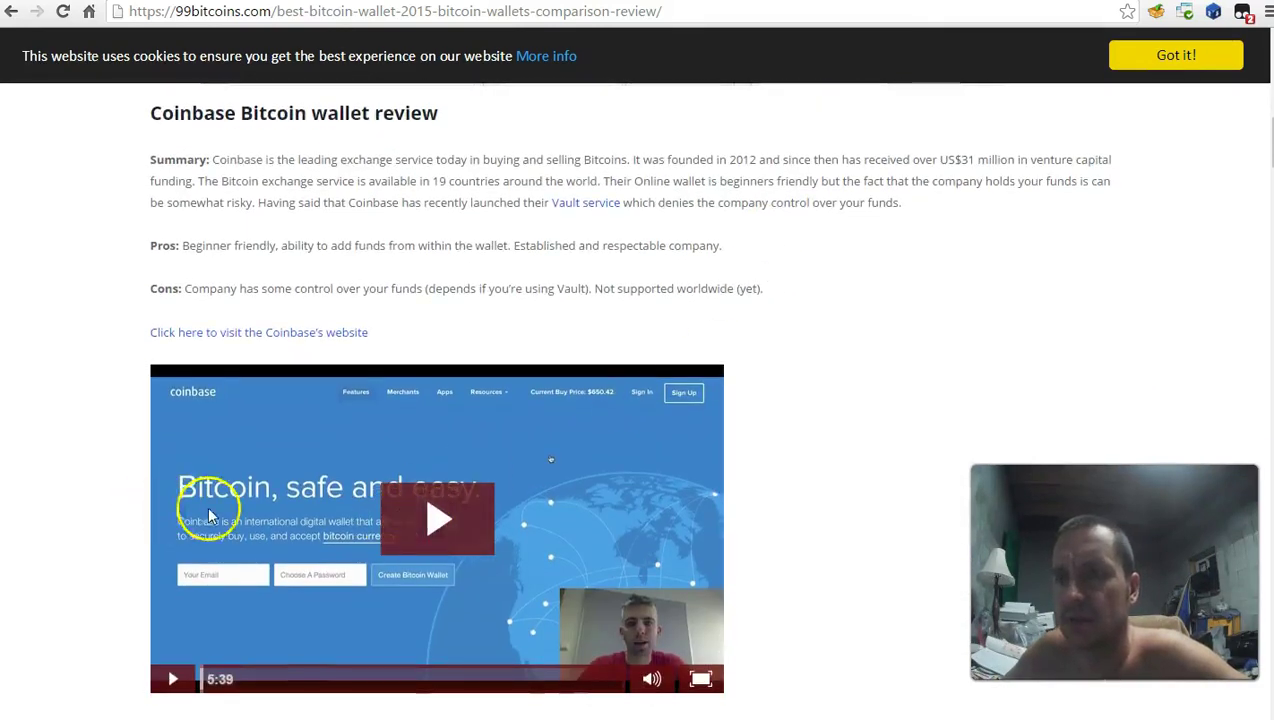
scroll(392, 506, down, 2)
scroll(407, 392, down, 4)
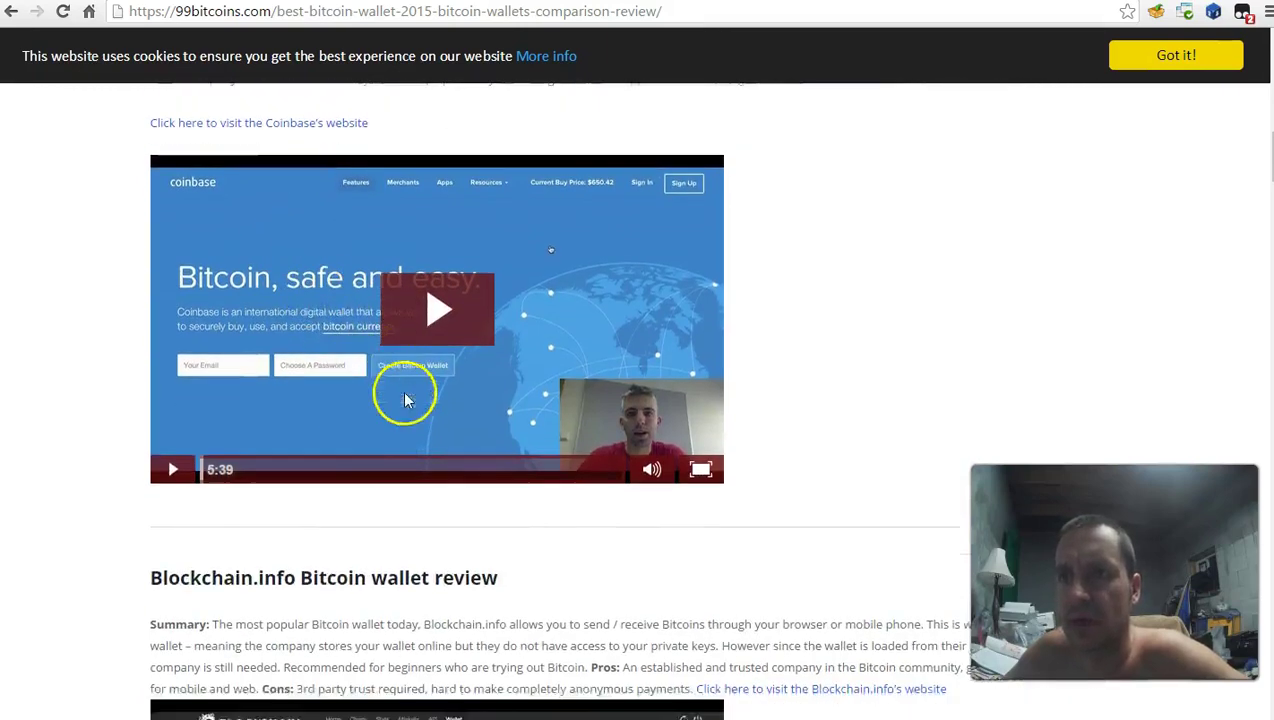
scroll(407, 400, down, 10)
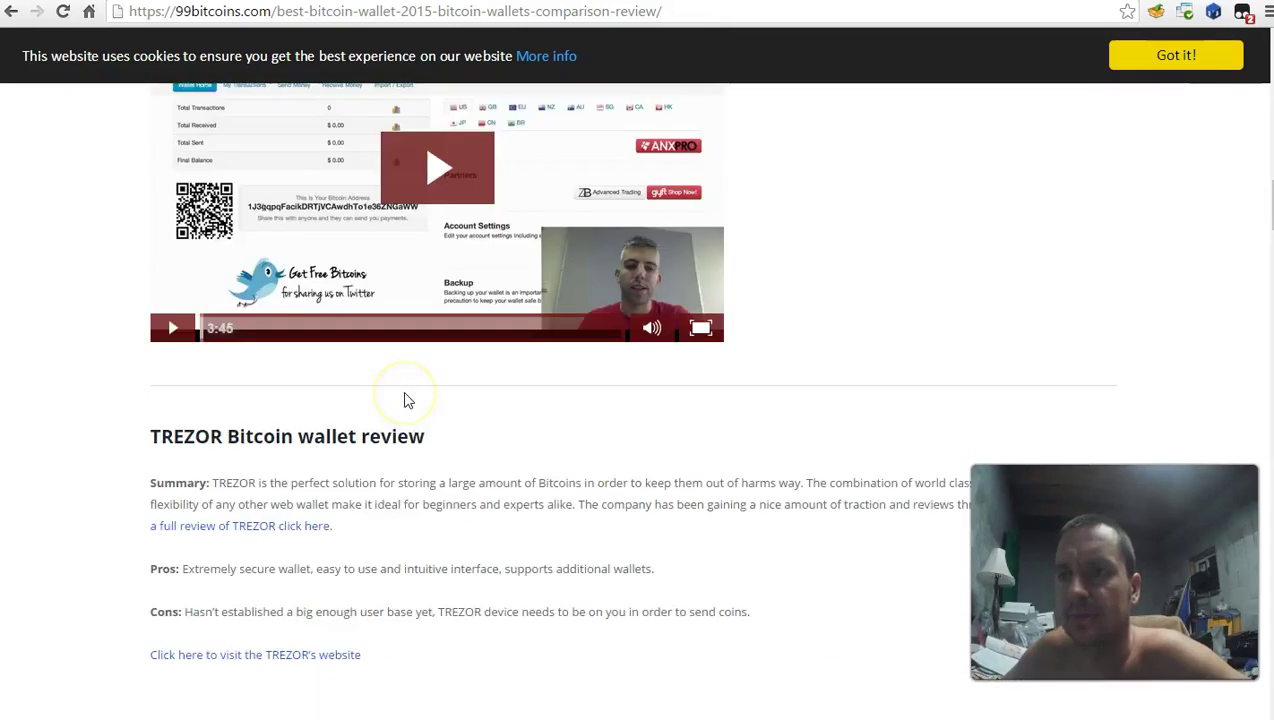
scroll(407, 400, down, 4)
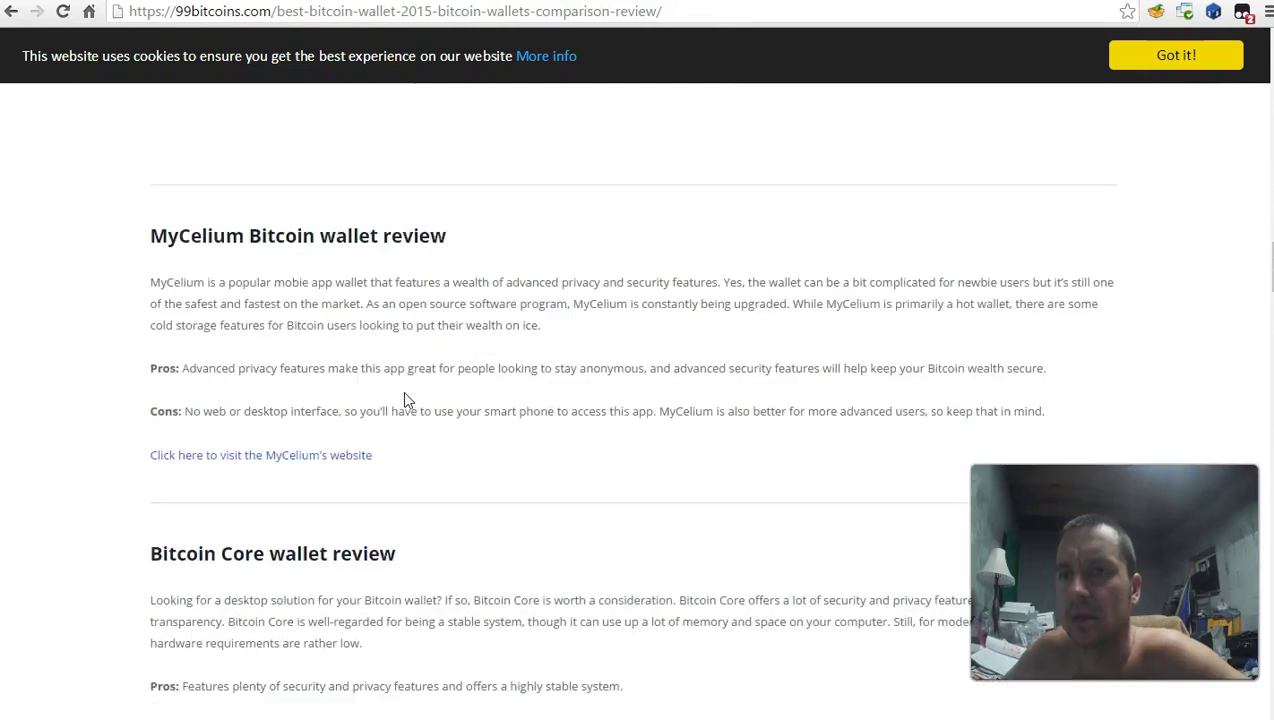
scroll(371, 349, down, 12)
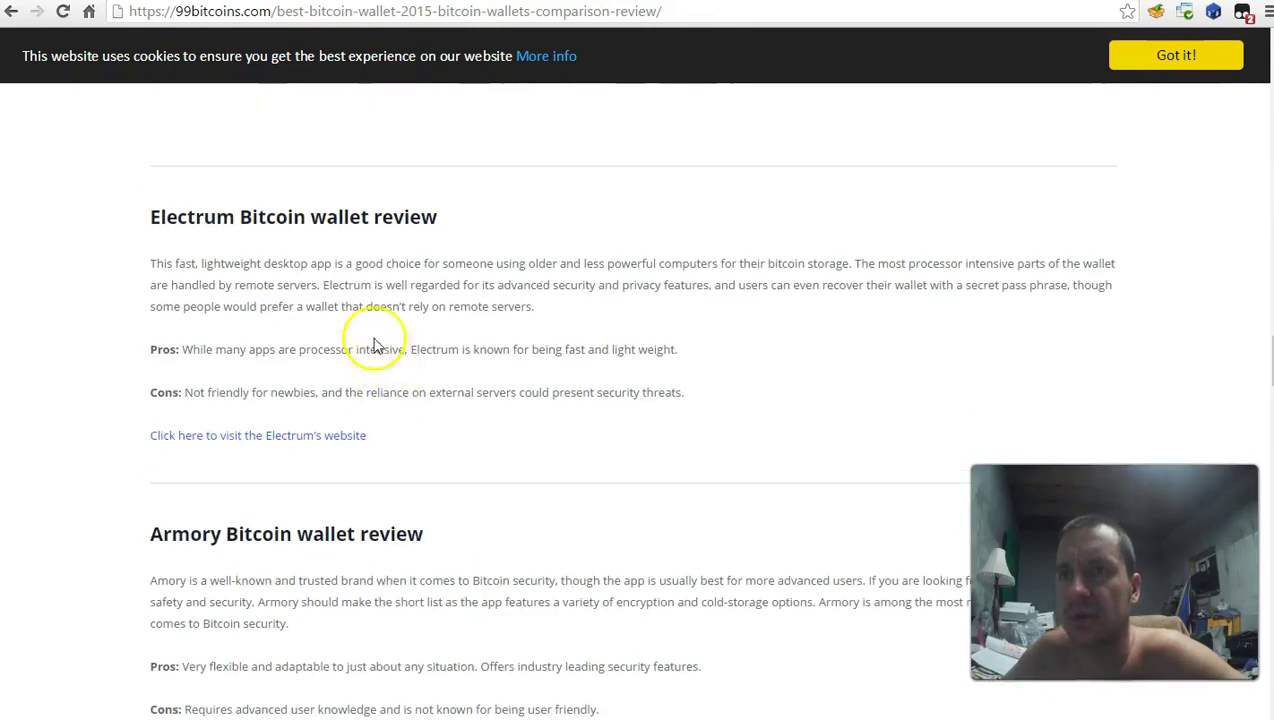
double_click(205, 216)
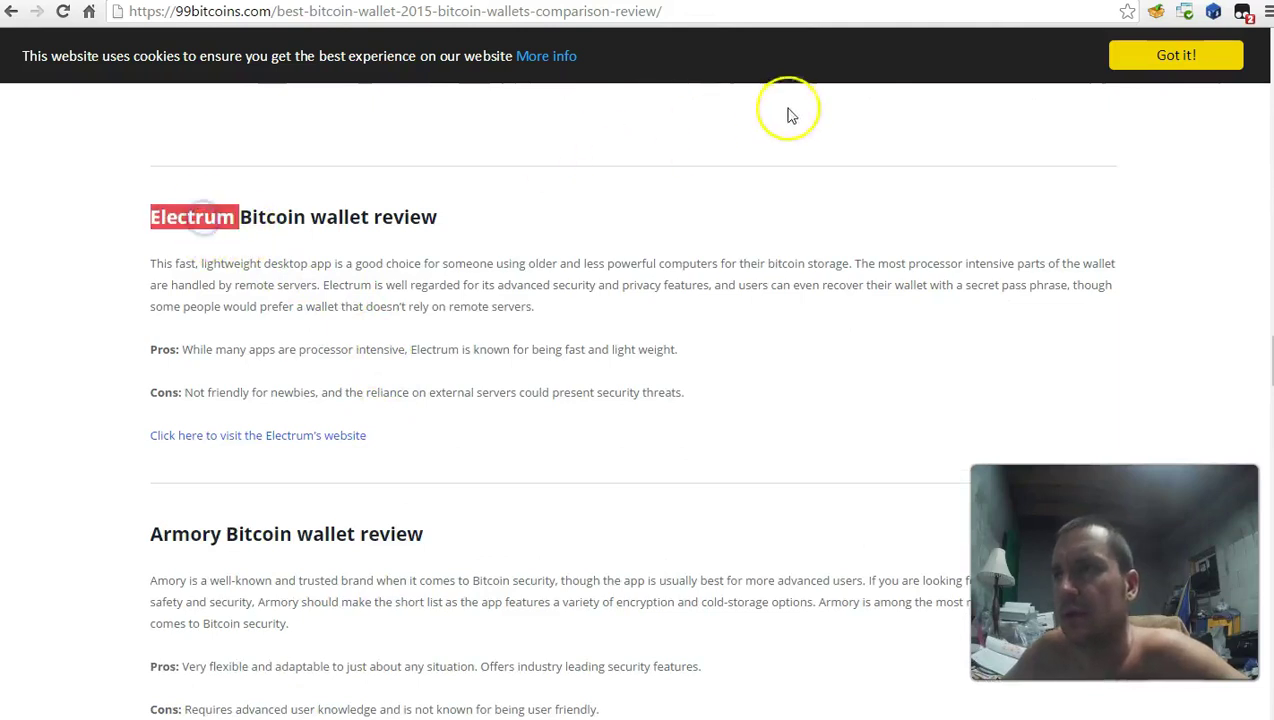
scroll(967, 242, down, 3)
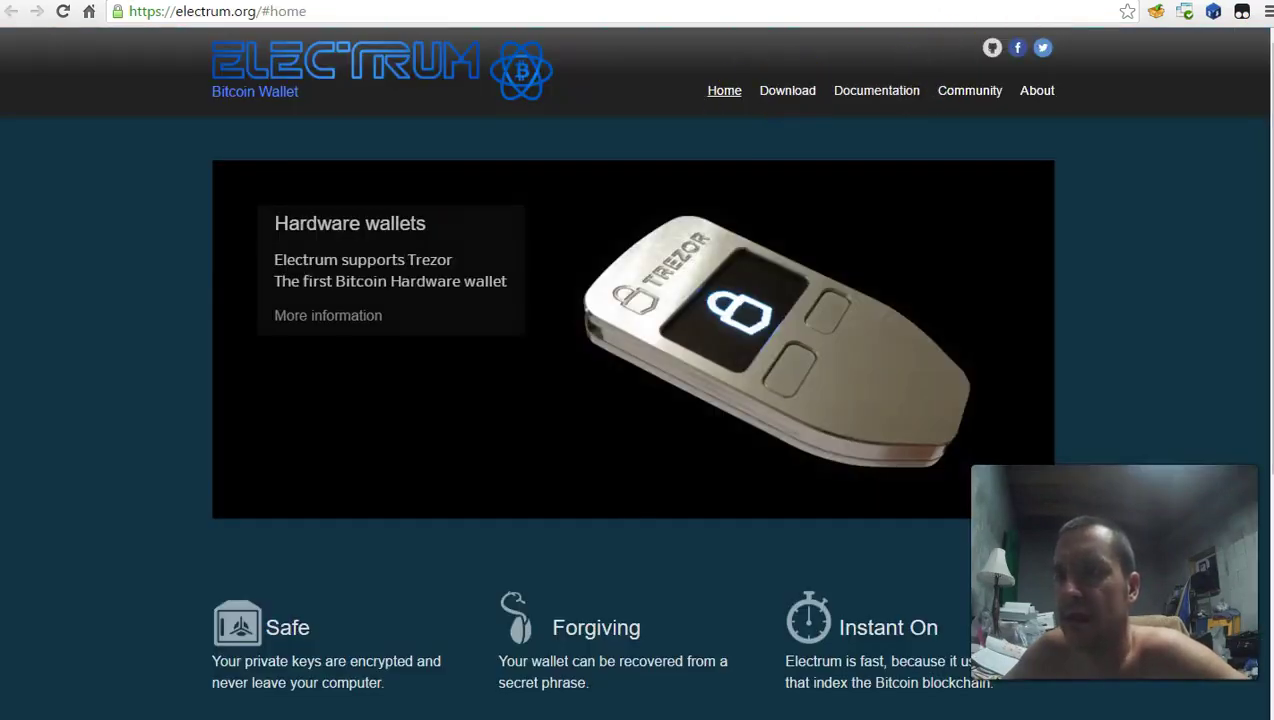
Switch to the desktop, launch Electrum, review the wallet kinds for a new wallet, and cancel the install wizard
click(236, 716)
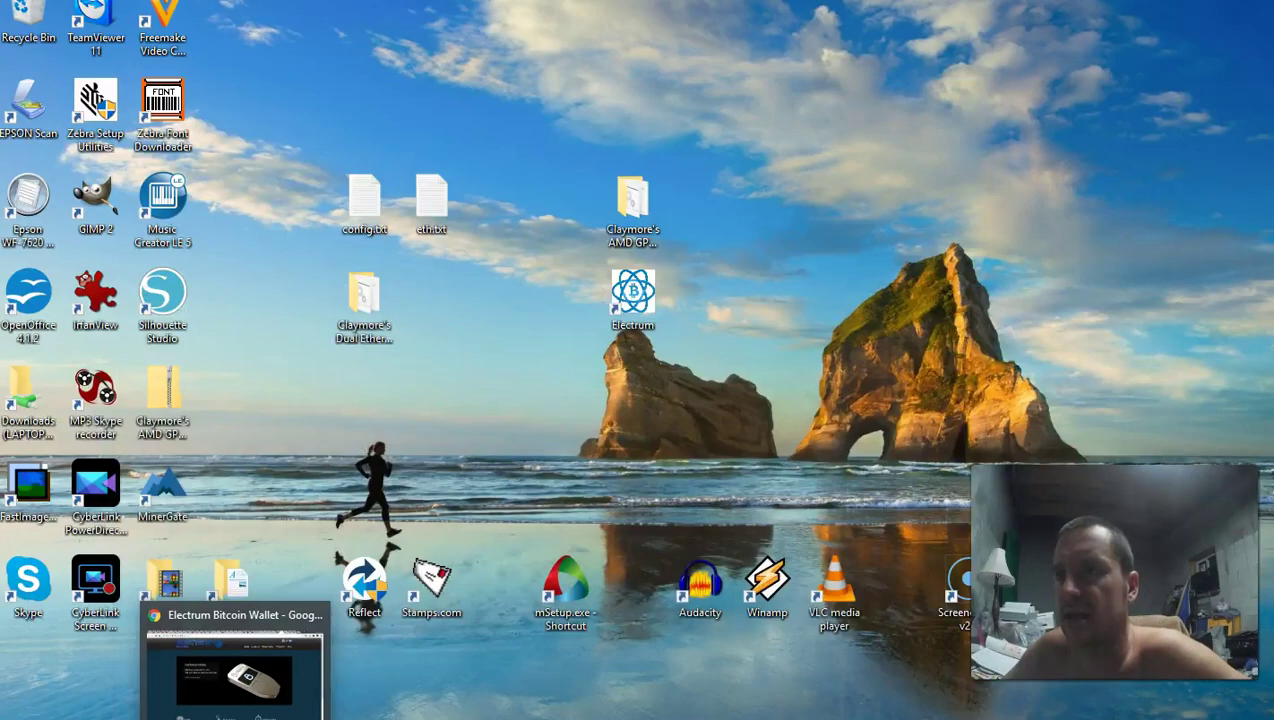
double_click(645, 298)
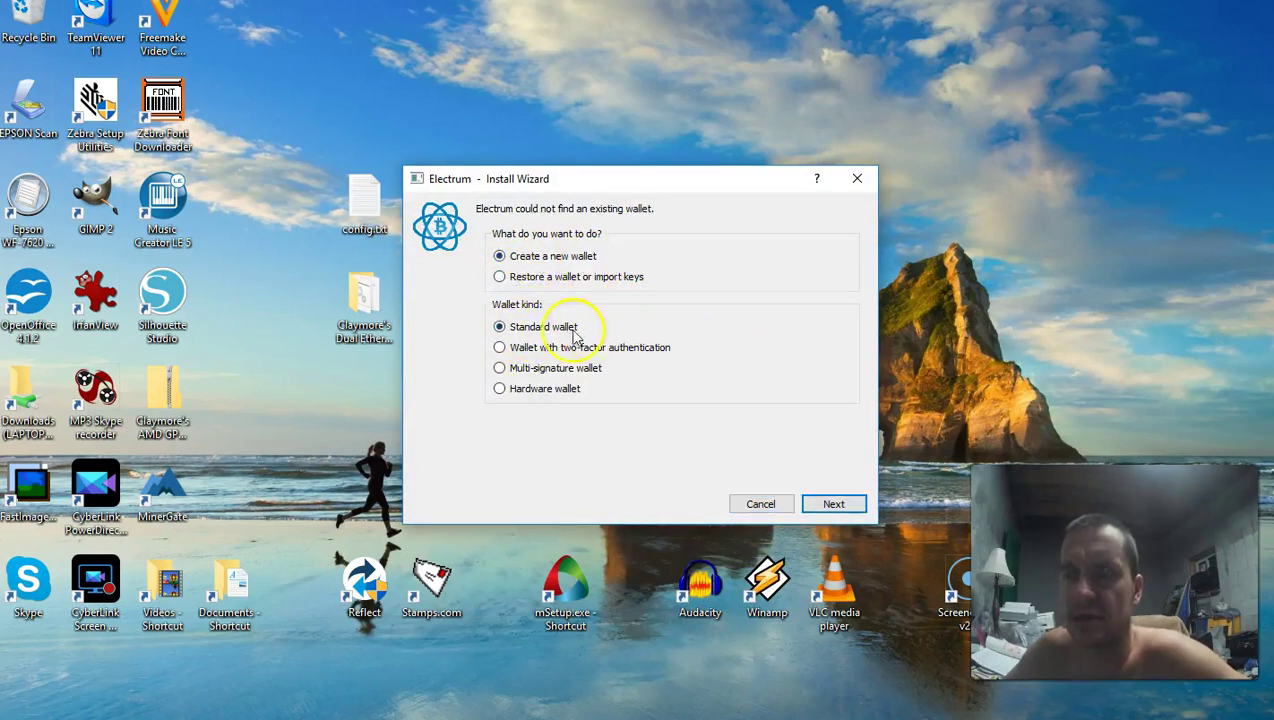
click(499, 389)
click(499, 330)
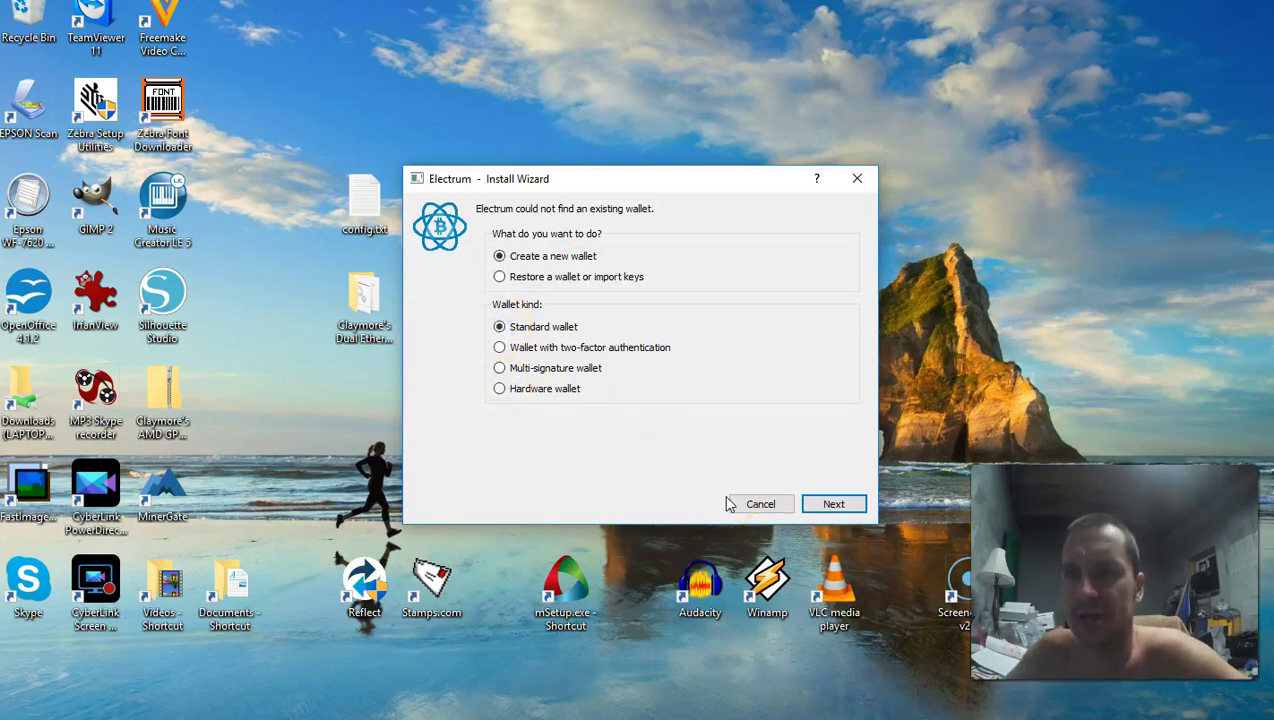
click(531, 336)
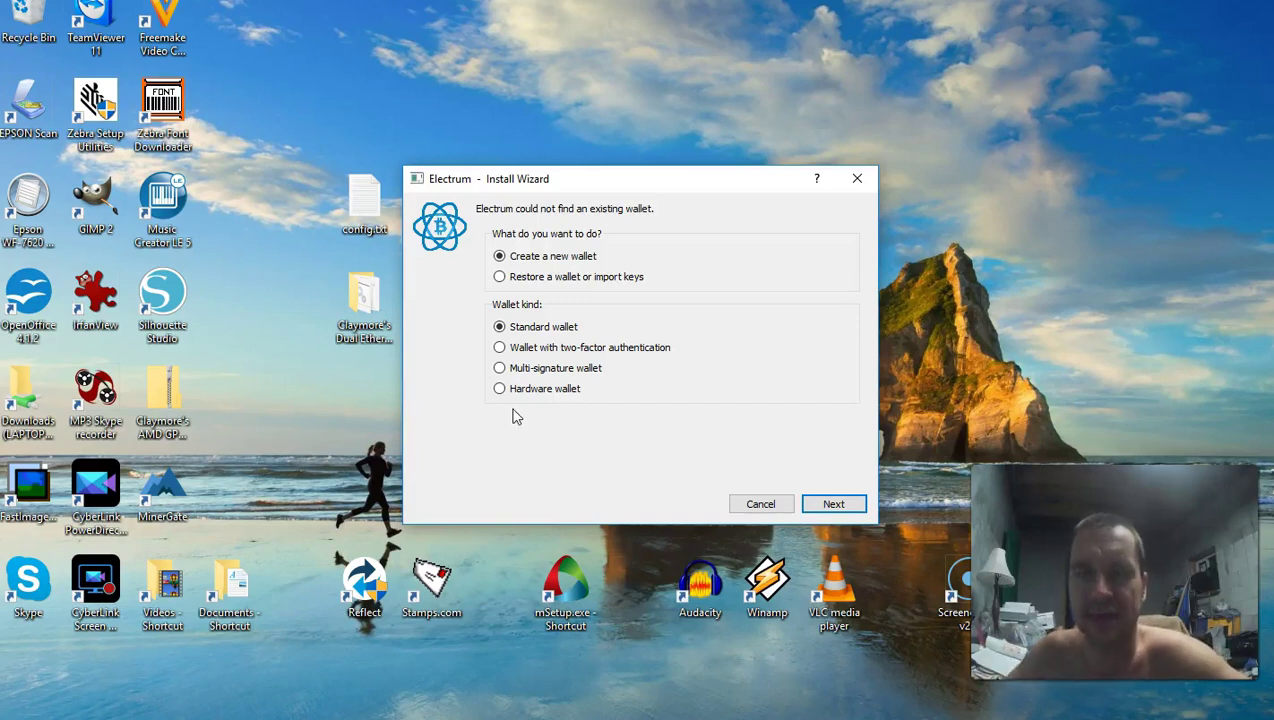
click(745, 507)
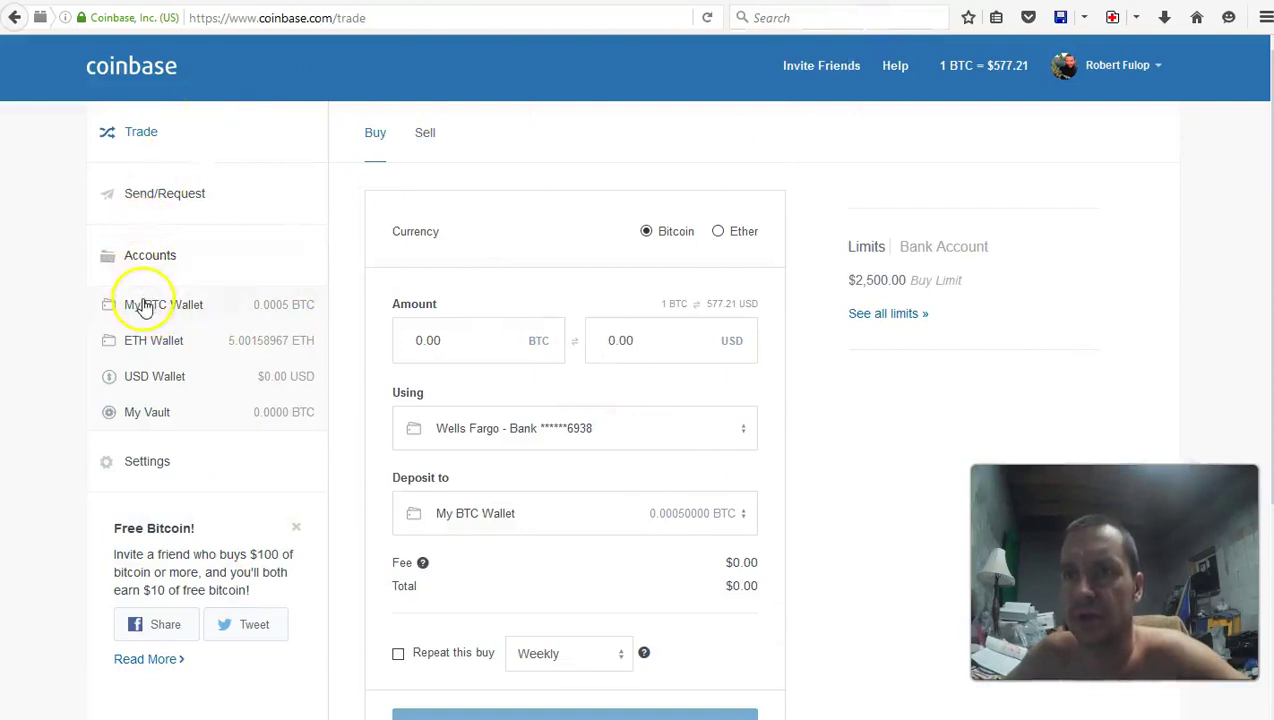
In Coinbase, view the My BTC Wallet account's transactions and its Bitcoin address with QR code
click(183, 310)
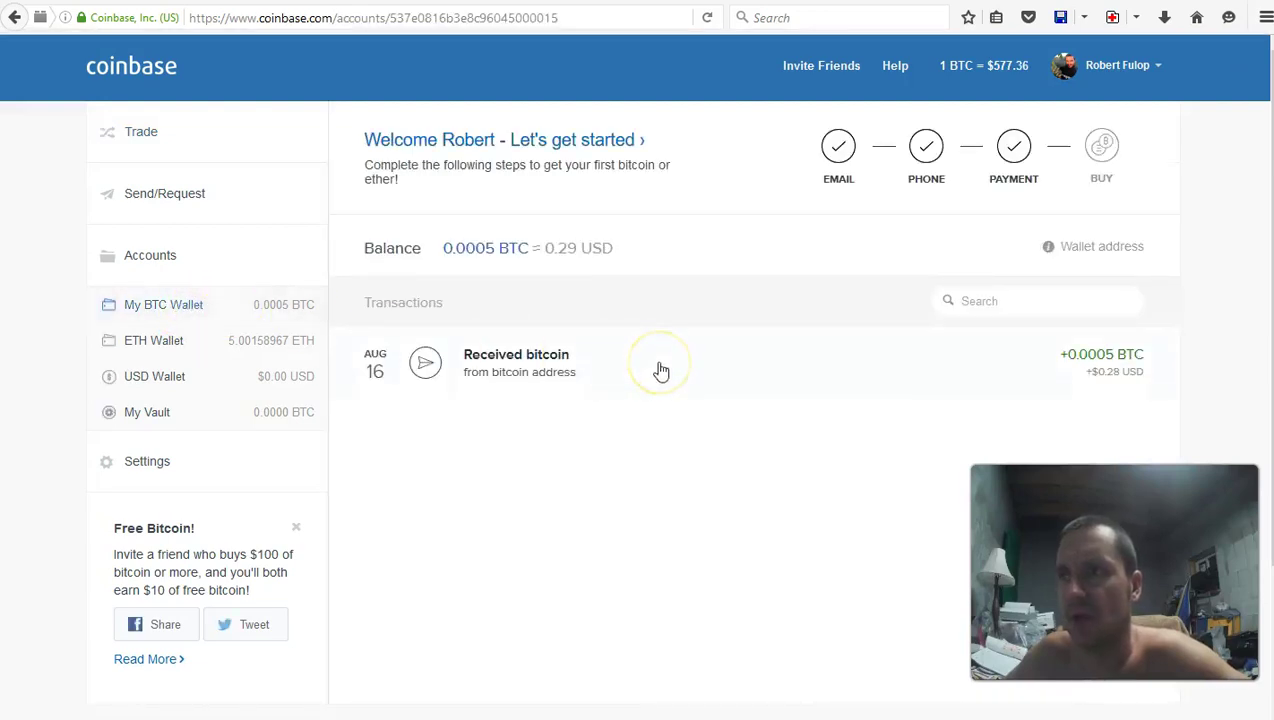
scroll(660, 370, down, 2)
scroll(660, 370, up, 2)
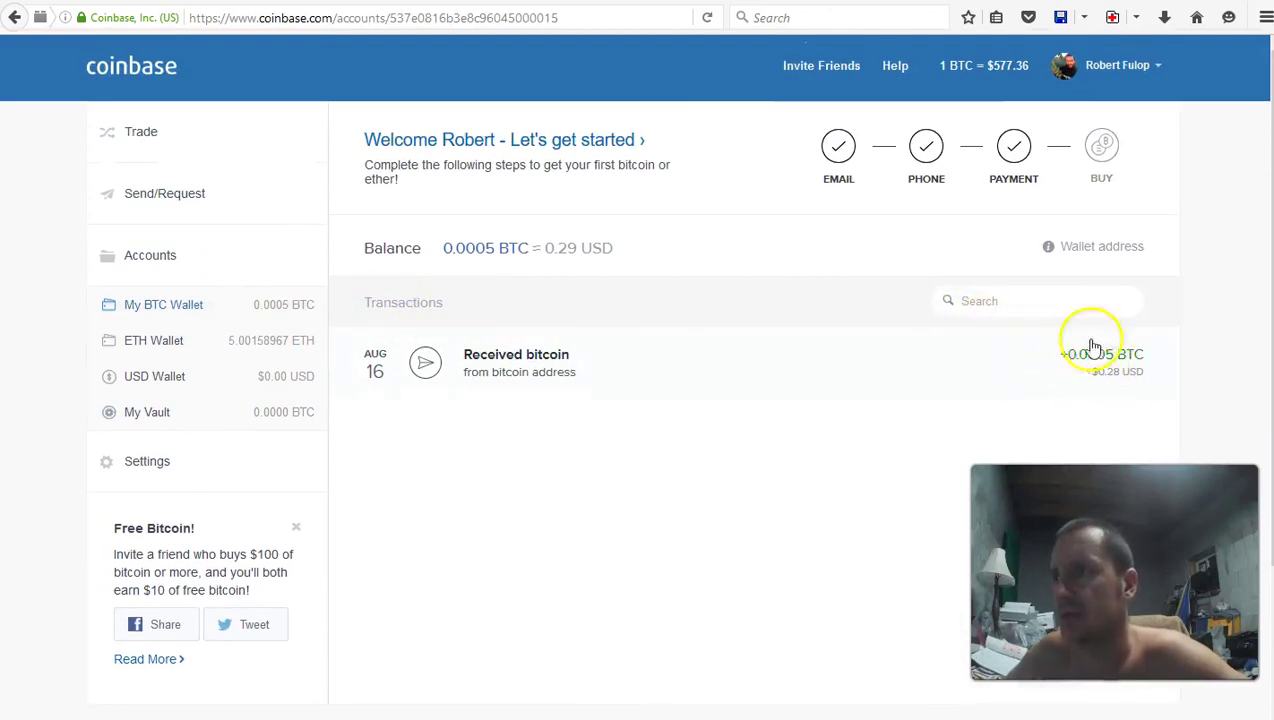
click(1090, 252)
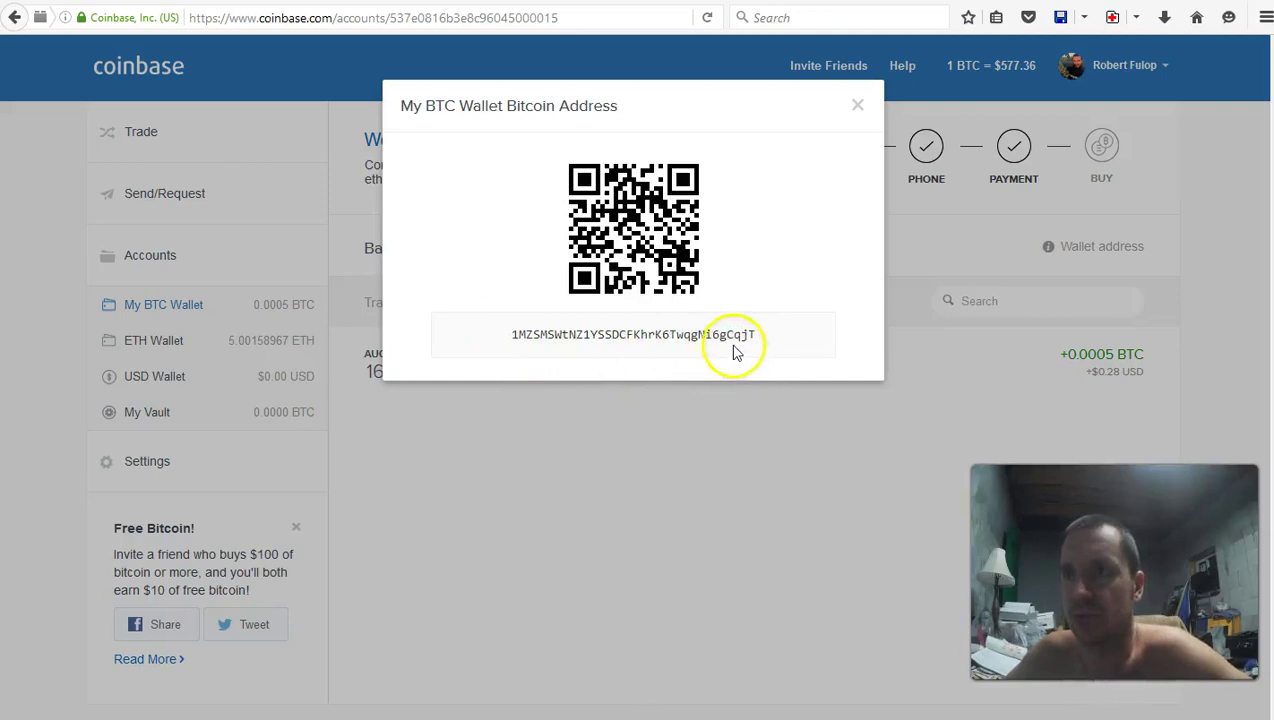
click(858, 107)
Open the ETH Wallet account and examine its balance and list of received ether transactions
click(175, 346)
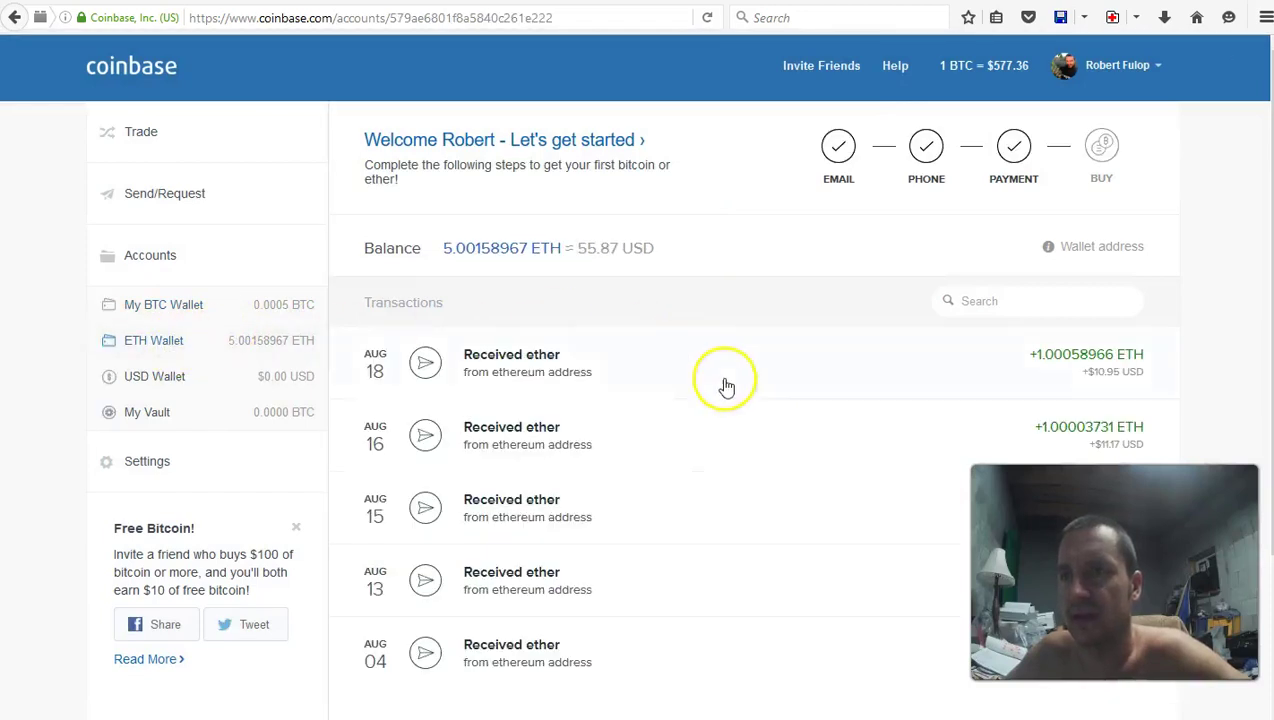
scroll(725, 385, down, 4)
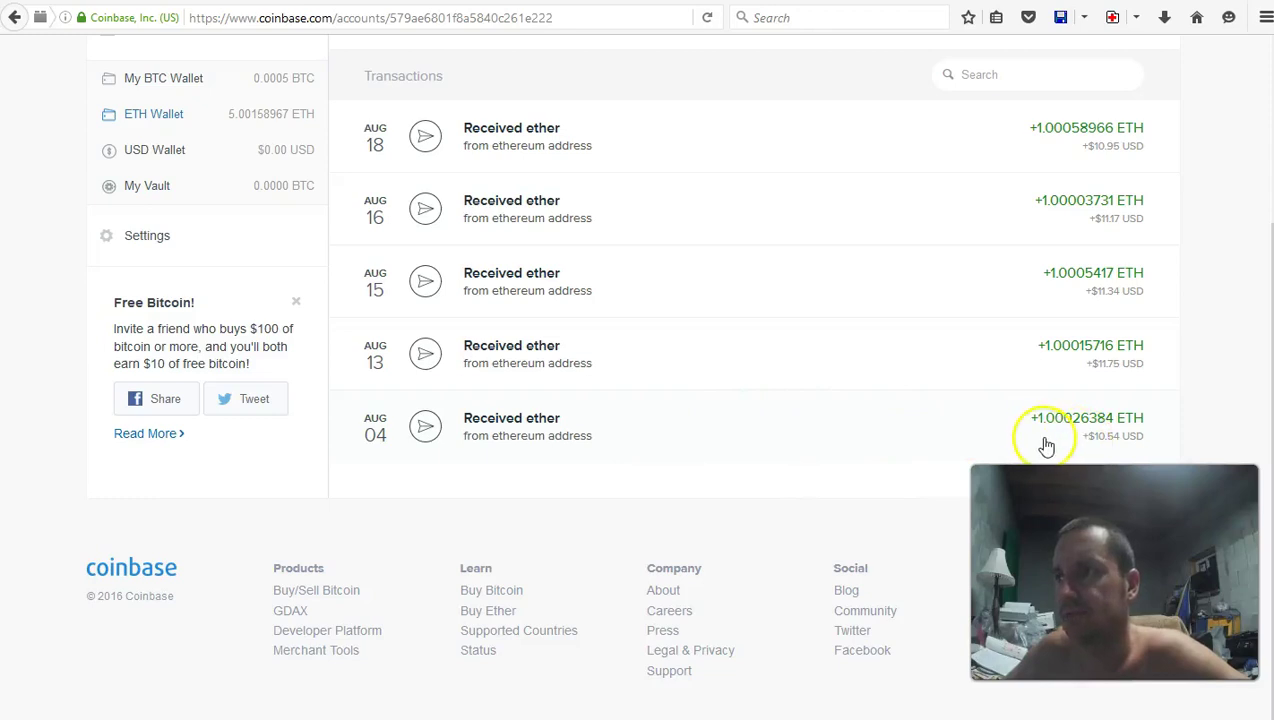
scroll(1059, 290, up, 3)
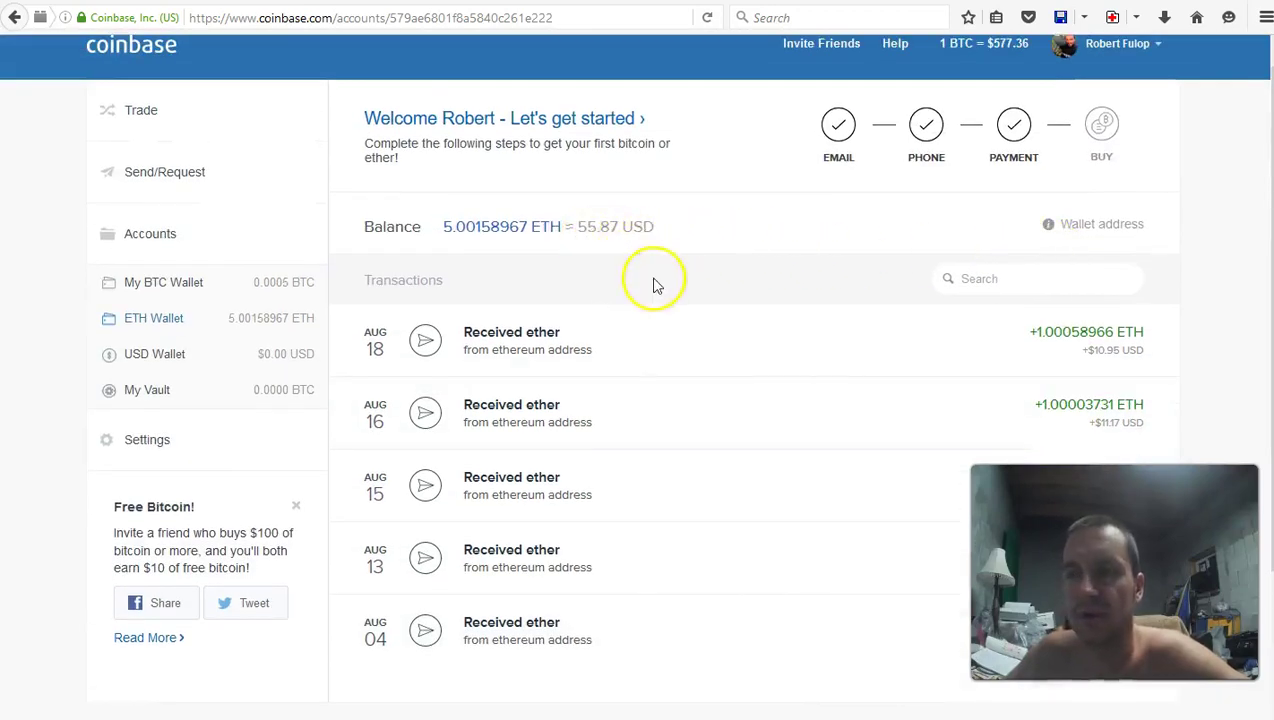
scroll(651, 284, down, 2)
scroll(655, 288, up, 2)
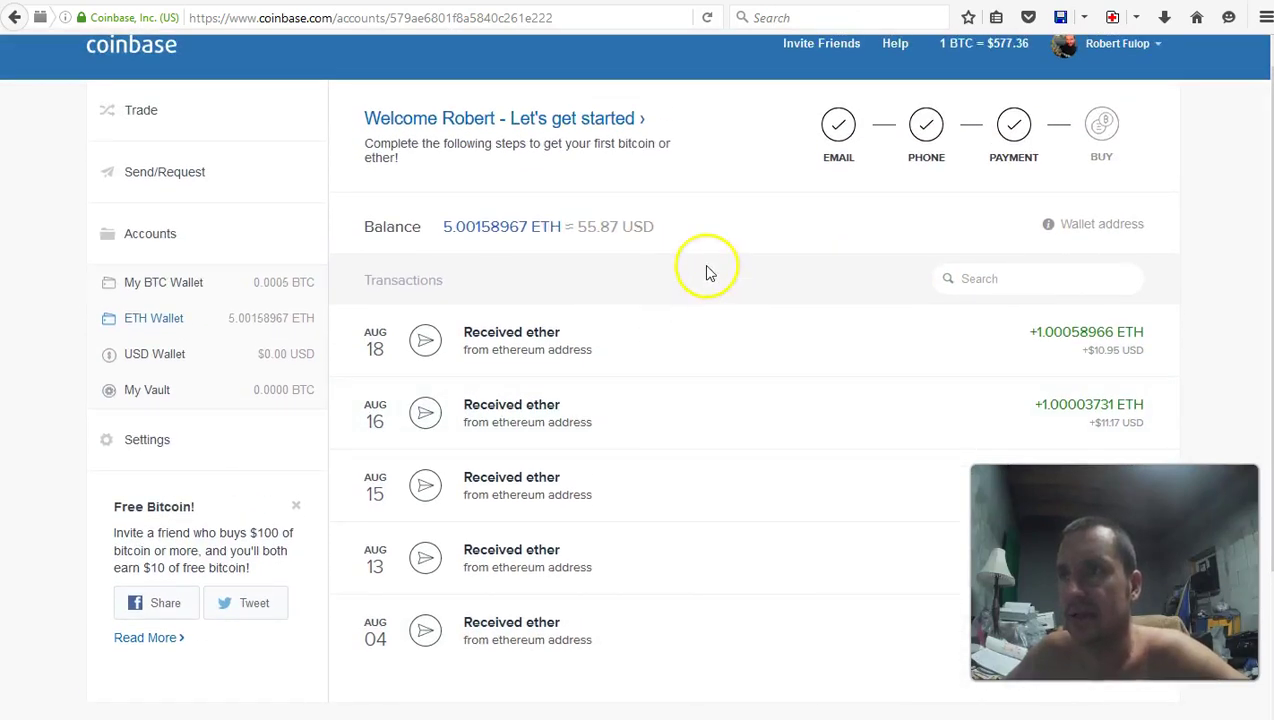
scroll(702, 272, down, 2)
scroll(703, 272, up, 2)
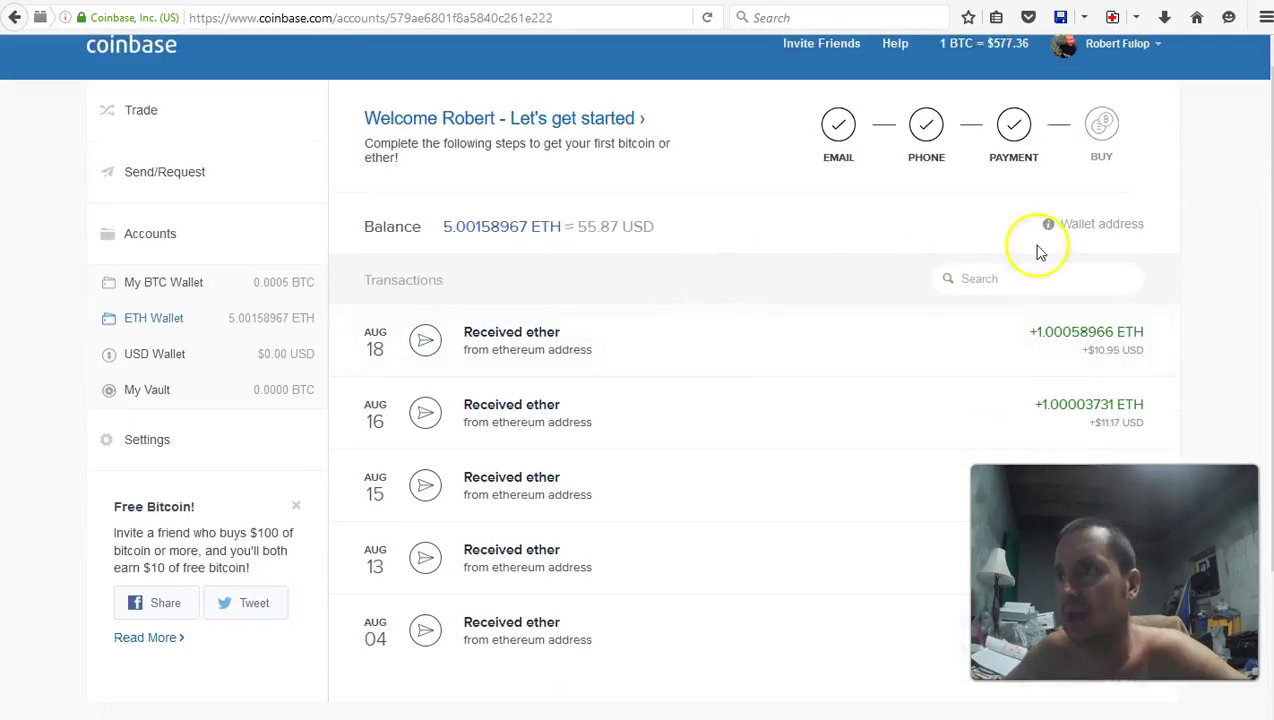
Display the ETH Wallet's Ethereum address, select the full address text, and close the address window
click(1095, 222)
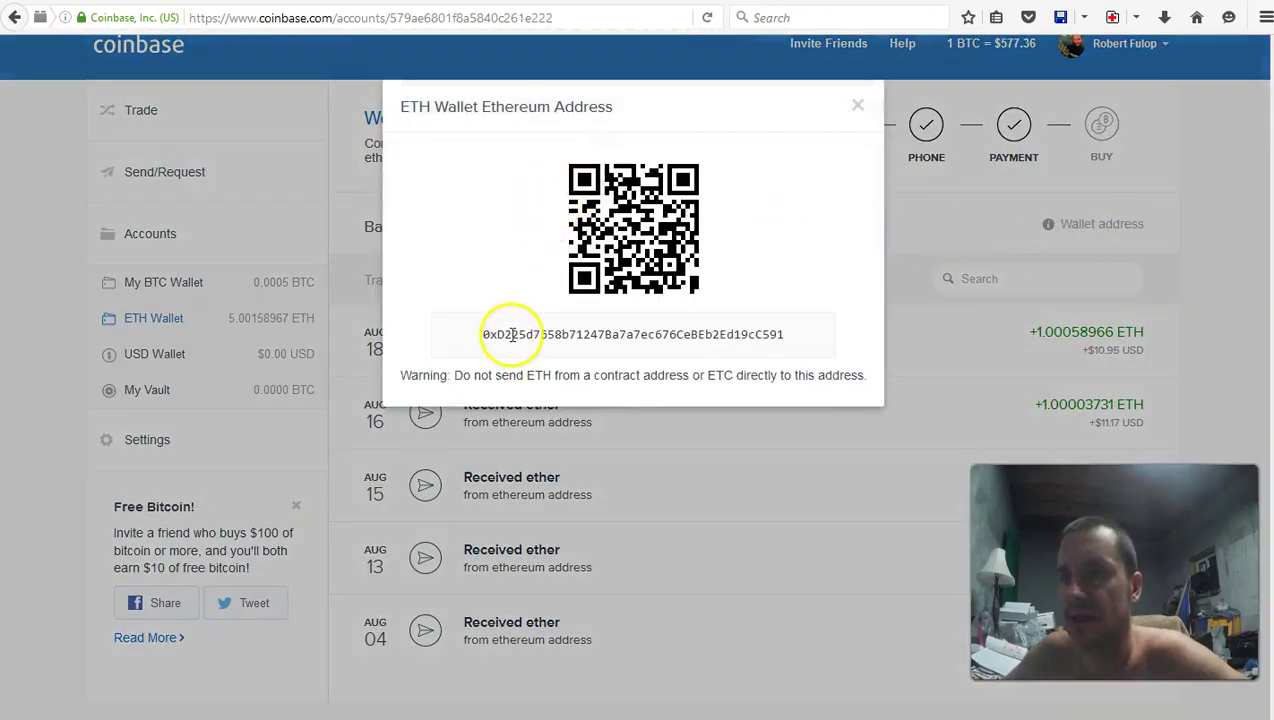
double_click(512, 335)
click(625, 370)
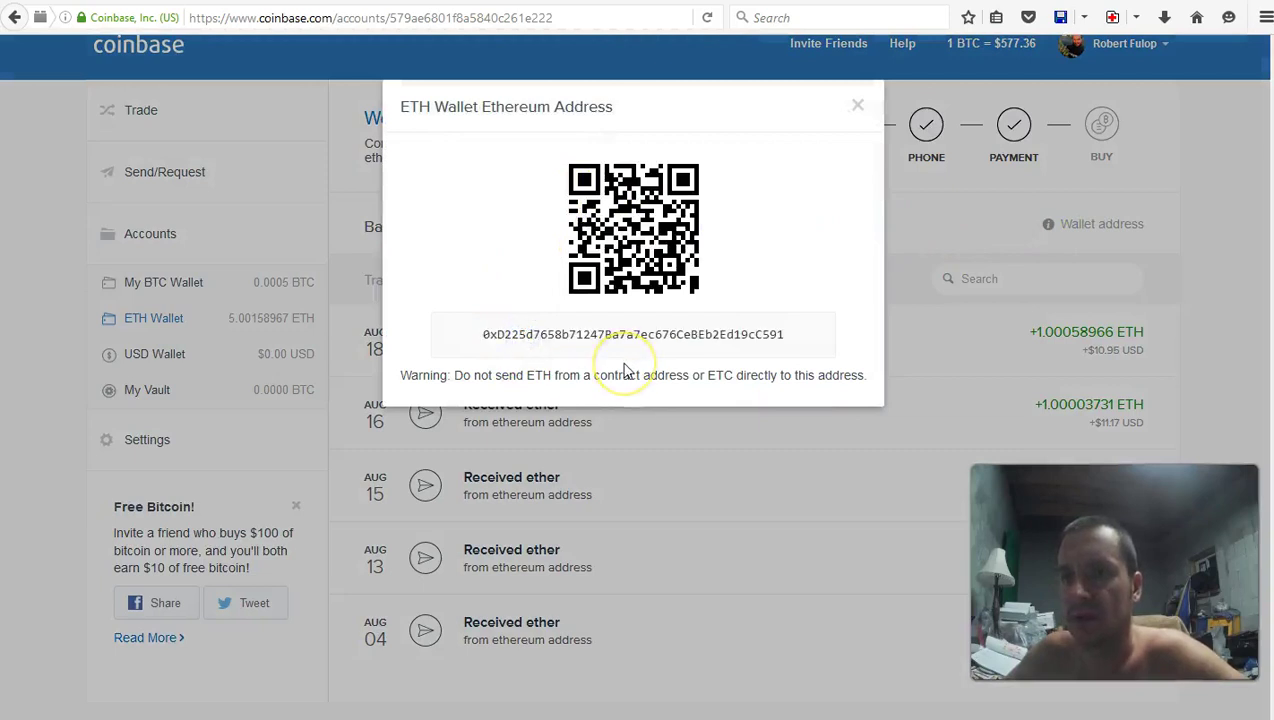
click(626, 374)
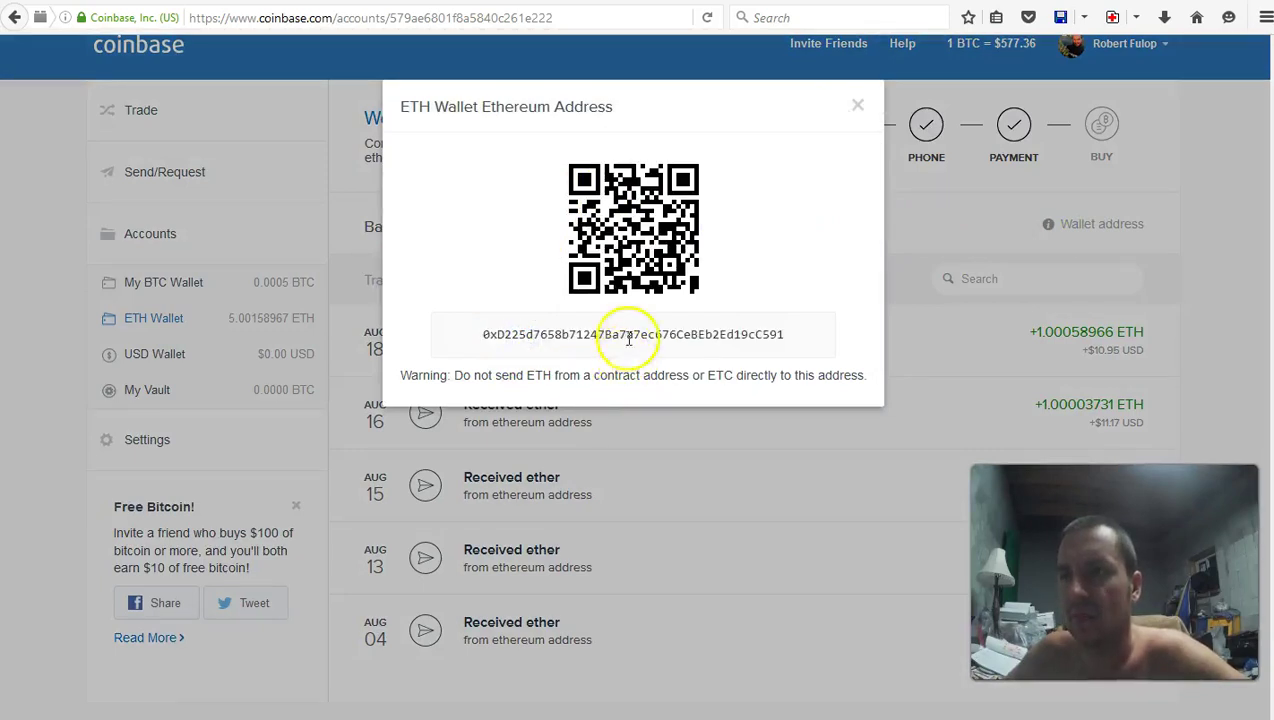
double_click(628, 338)
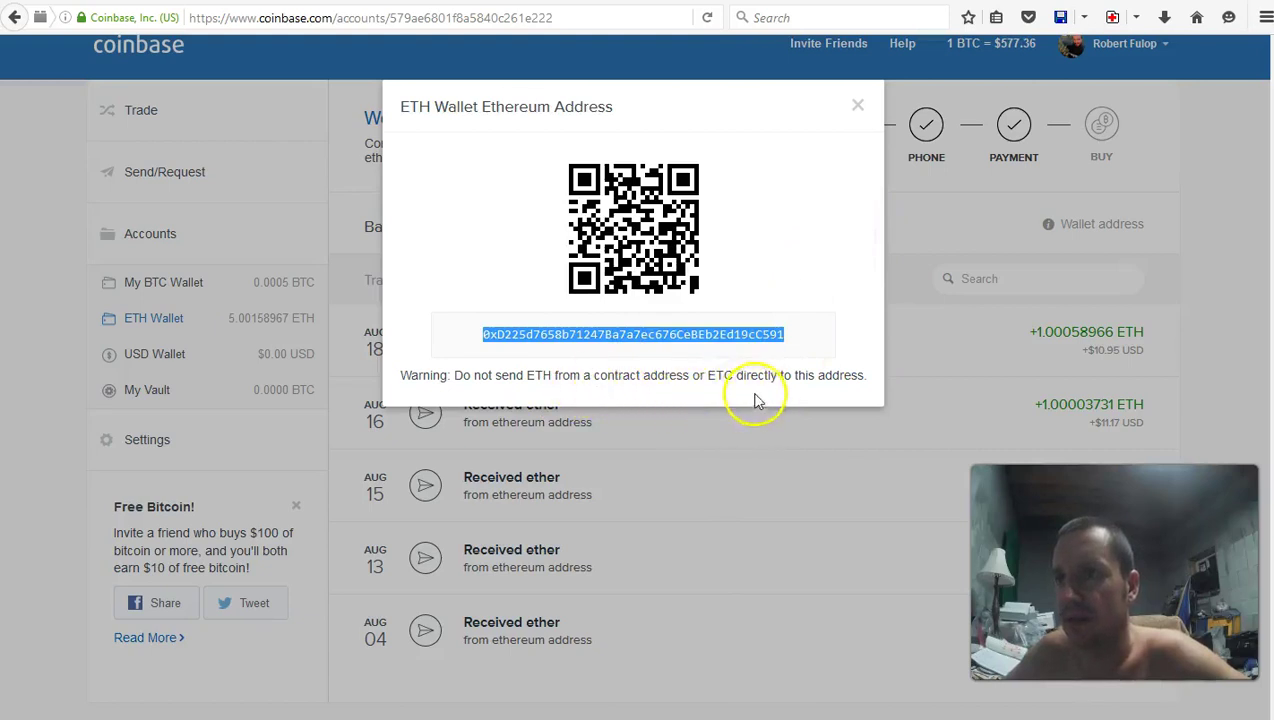
click(857, 107)
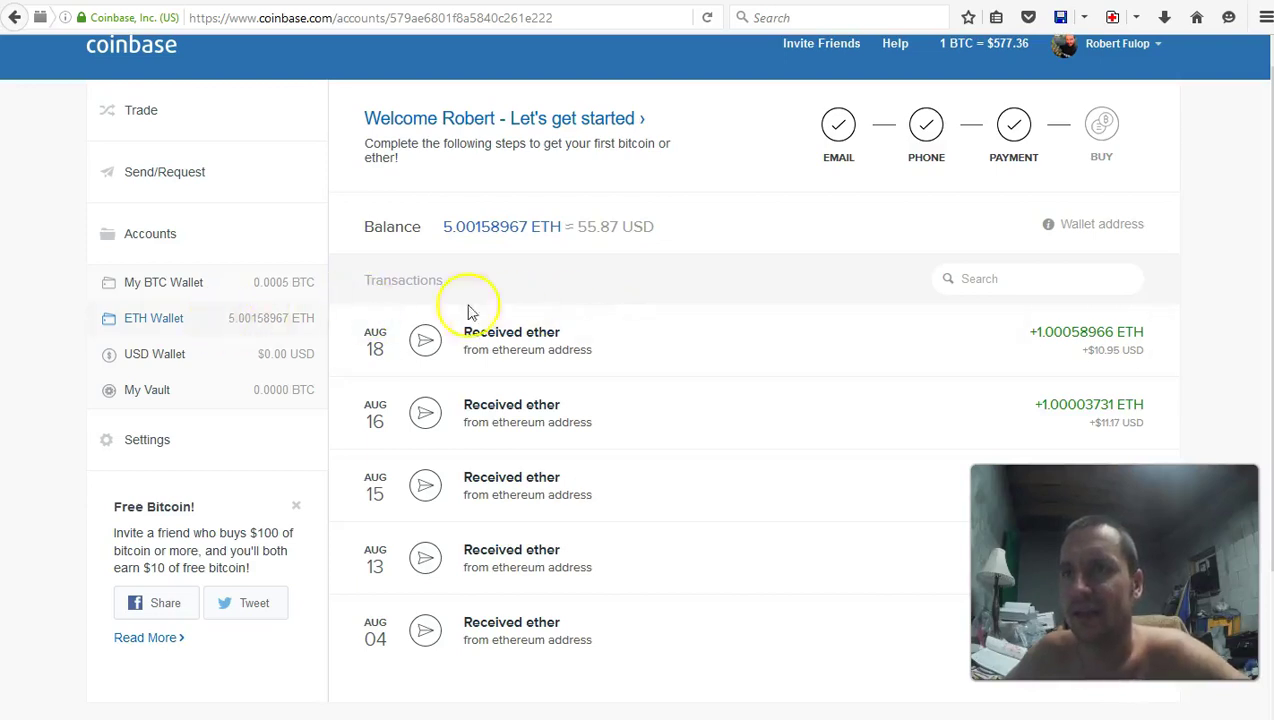
Open the Send Funds form for the ETH Wallet to view its recipient and amount fields
scroll(560, 318, up, 1)
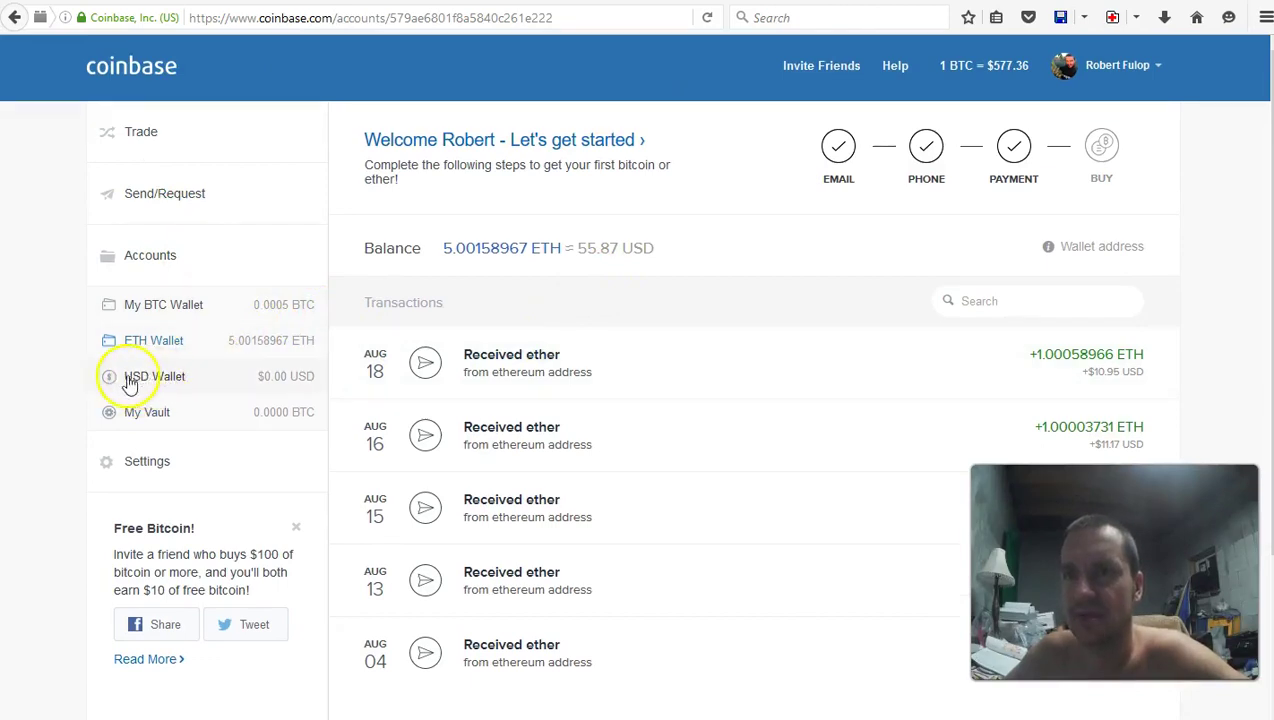
click(229, 364)
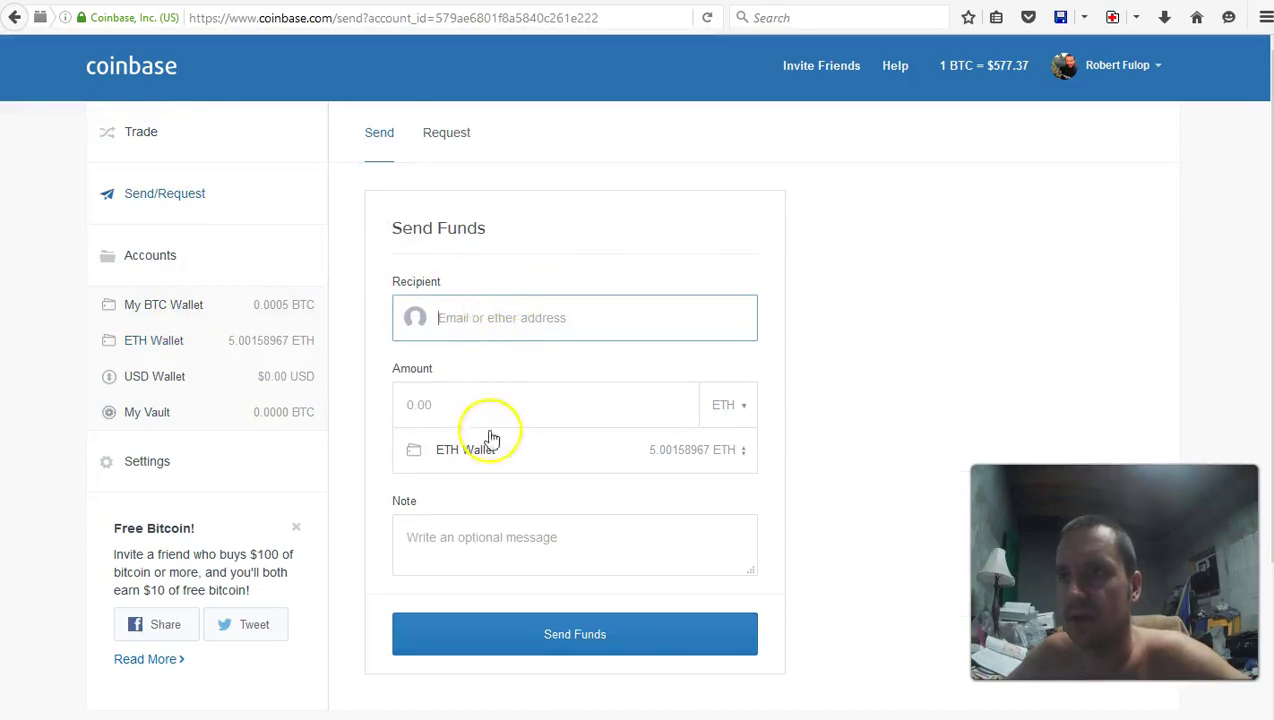
Open the trade page's buy form, choose Ether as the currency, and enter an amount of 5 ETH to review the purchase cost
click(140, 132)
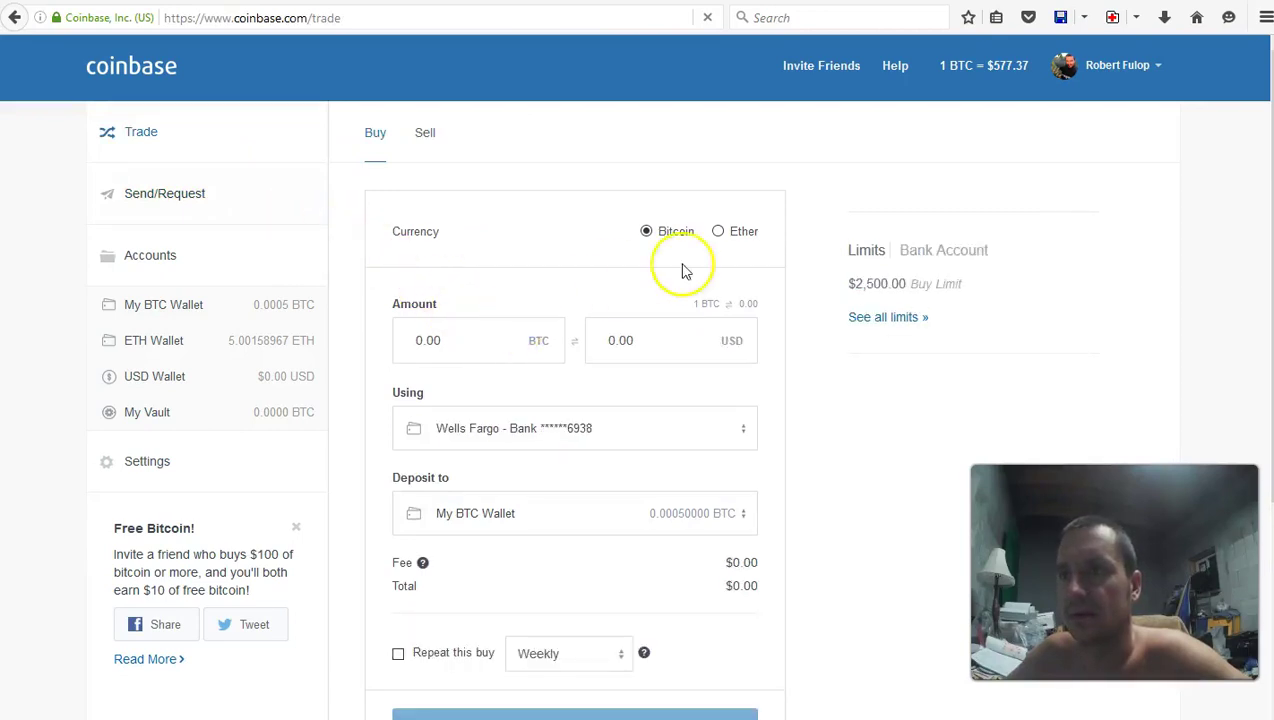
click(719, 233)
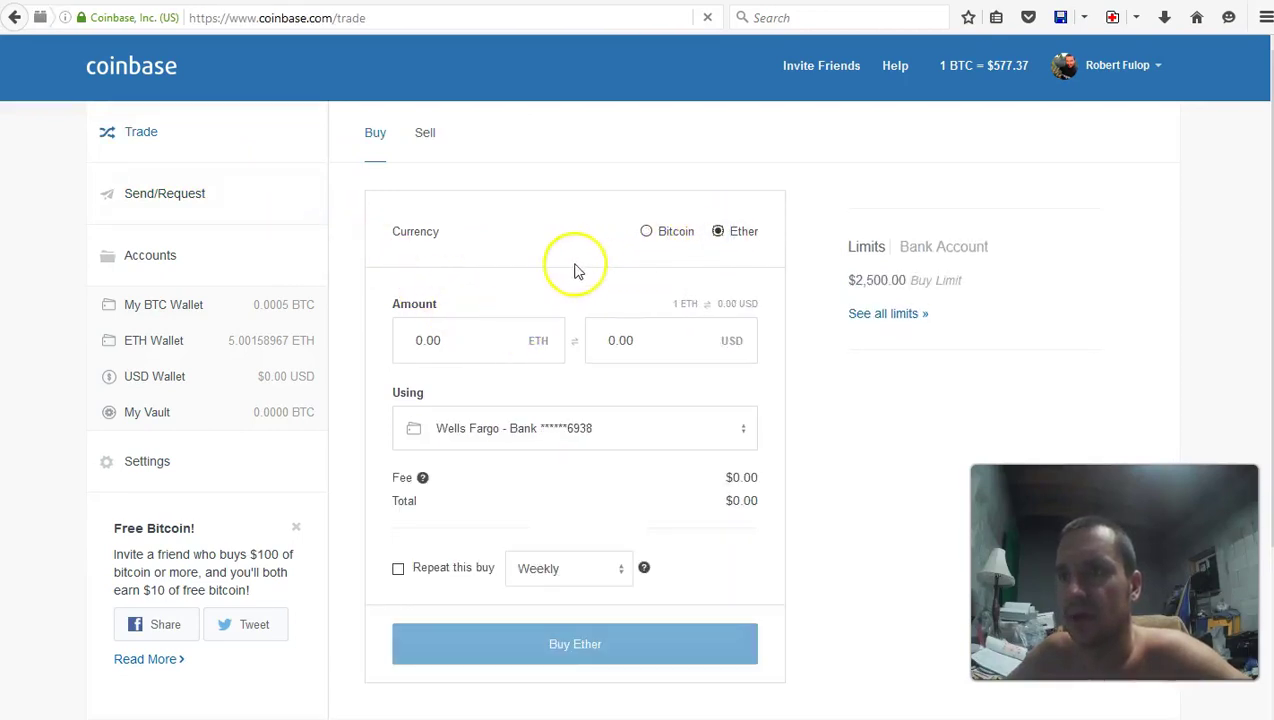
scroll(532, 264, down, 2)
scroll(532, 260, up, 3)
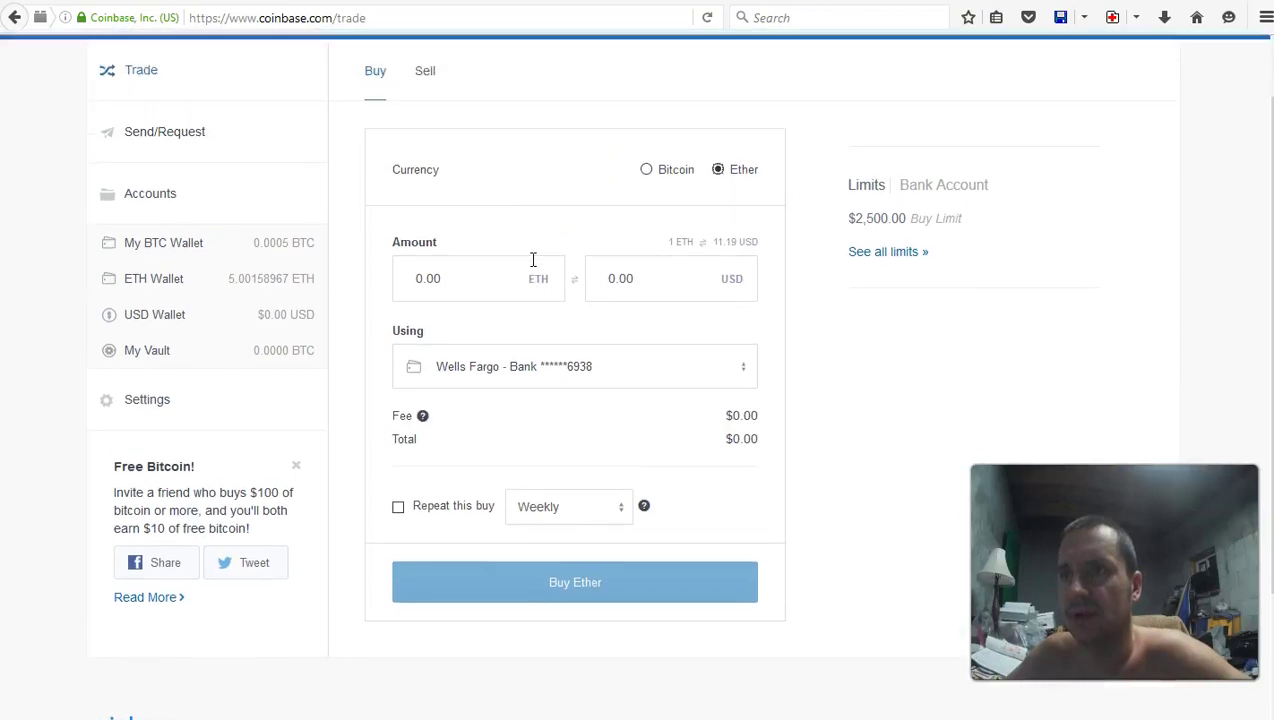
click(421, 340)
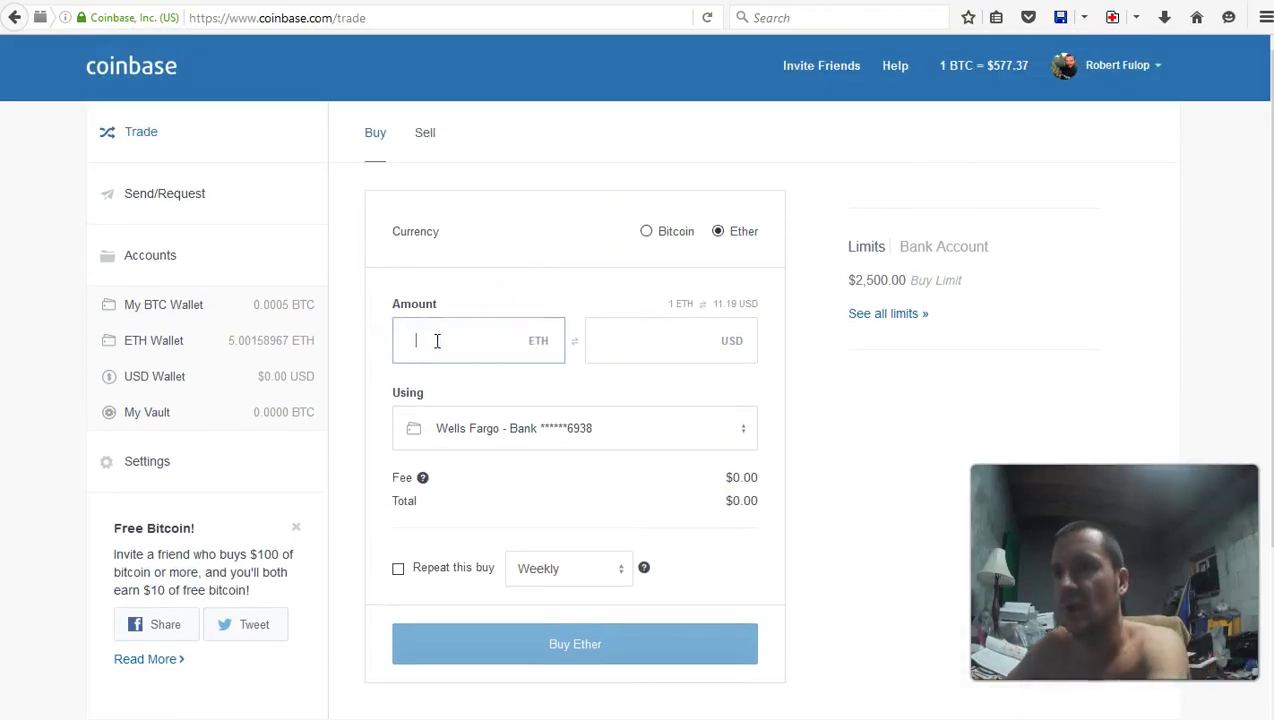
text(5)
click(591, 341)
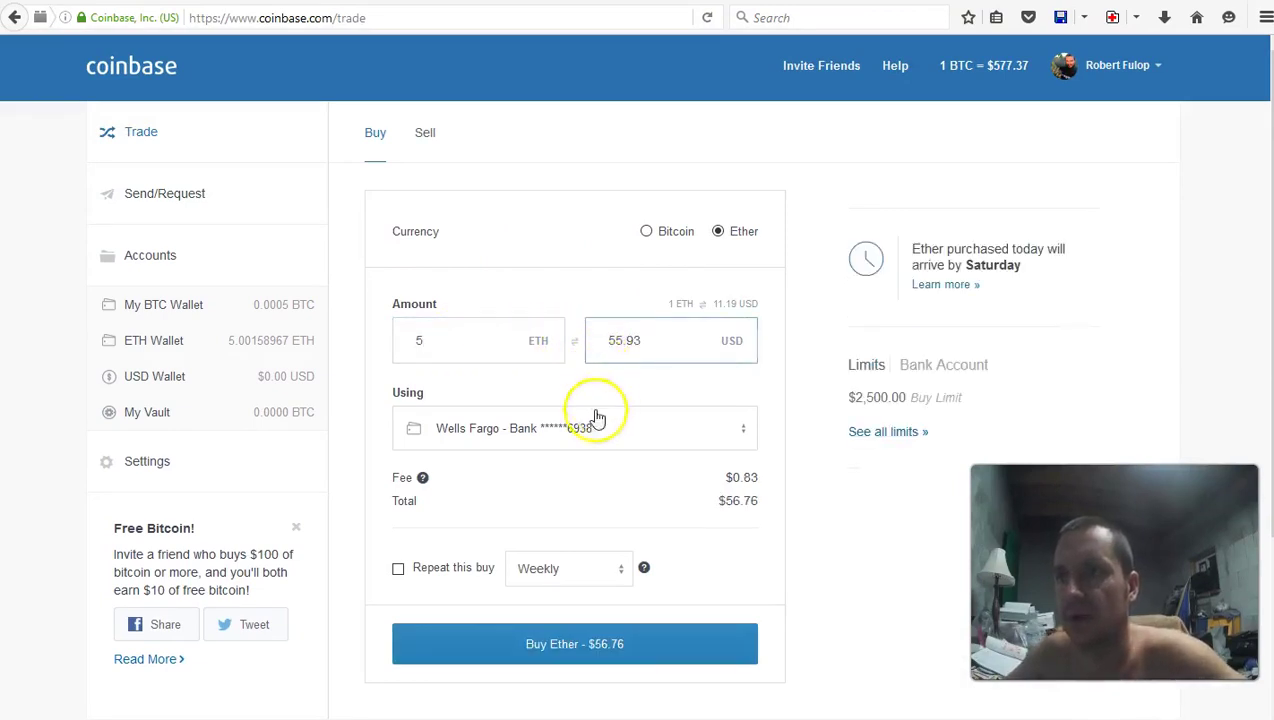
scroll(638, 441, down, 1)
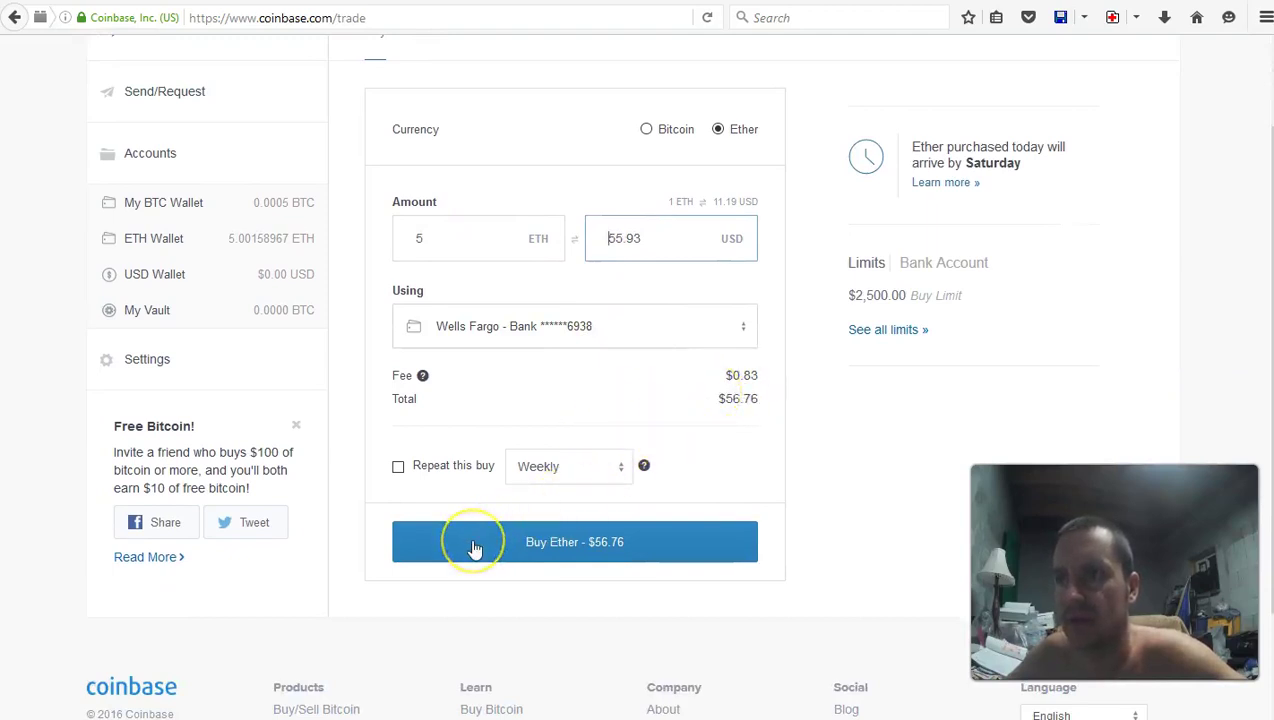
scroll(512, 529, up, 2)
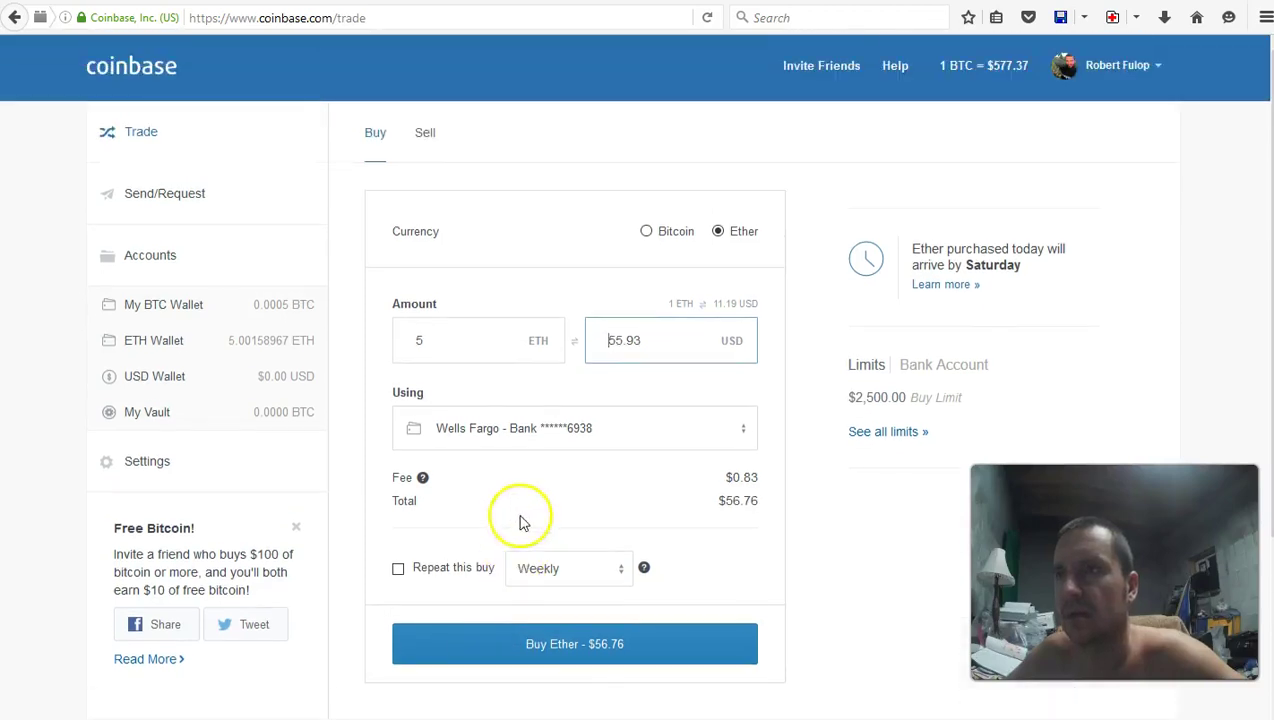
Switch to the sell form for Ether and enter an amount of 5 ETH to review the payout
click(428, 136)
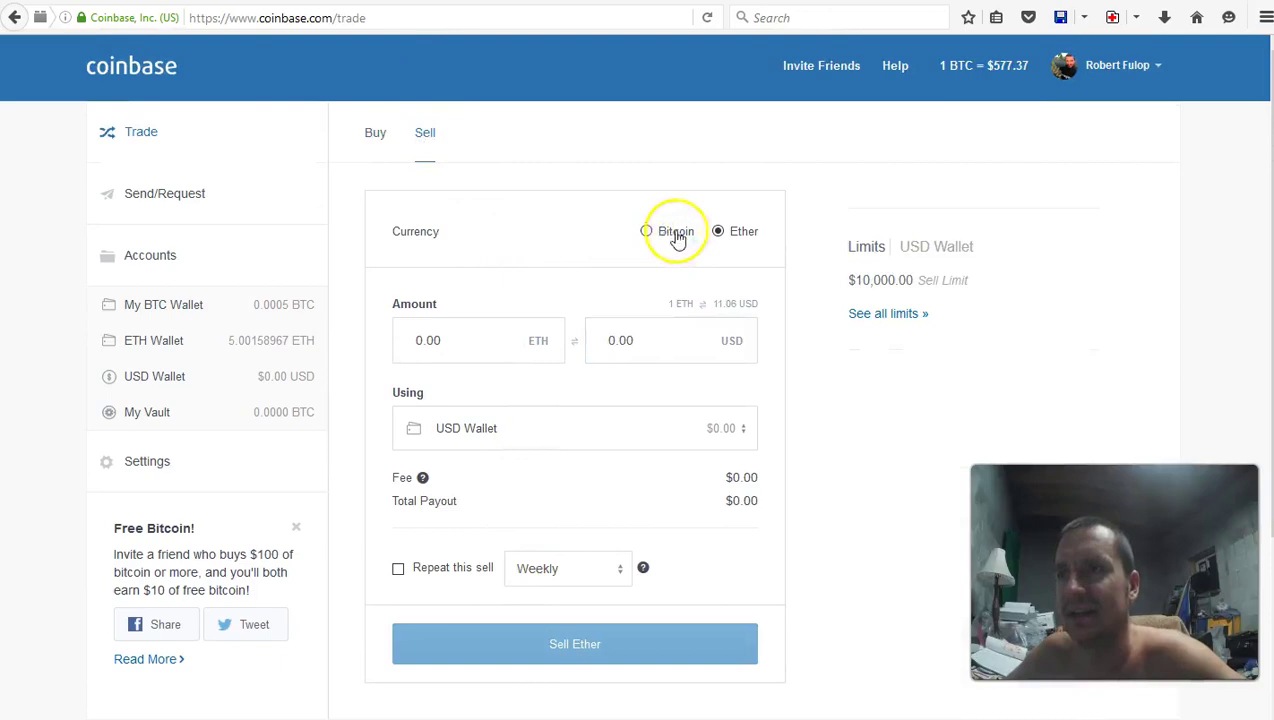
click(418, 340)
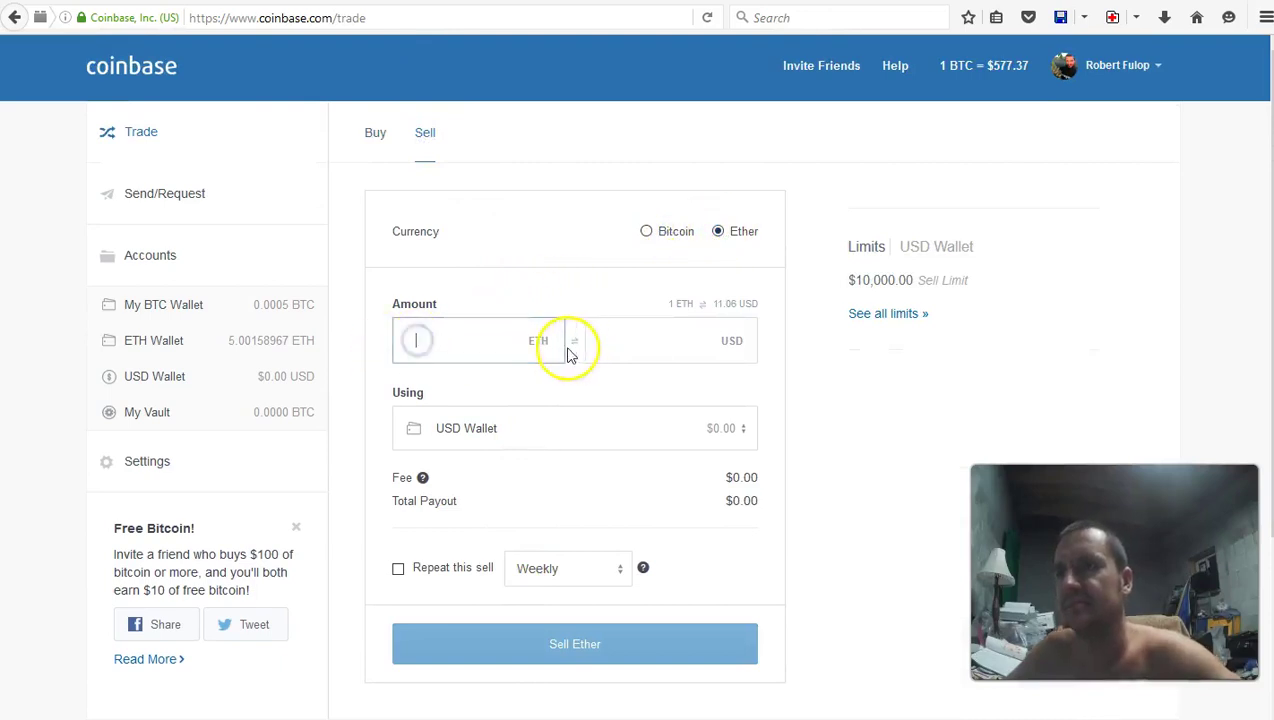
text(5)
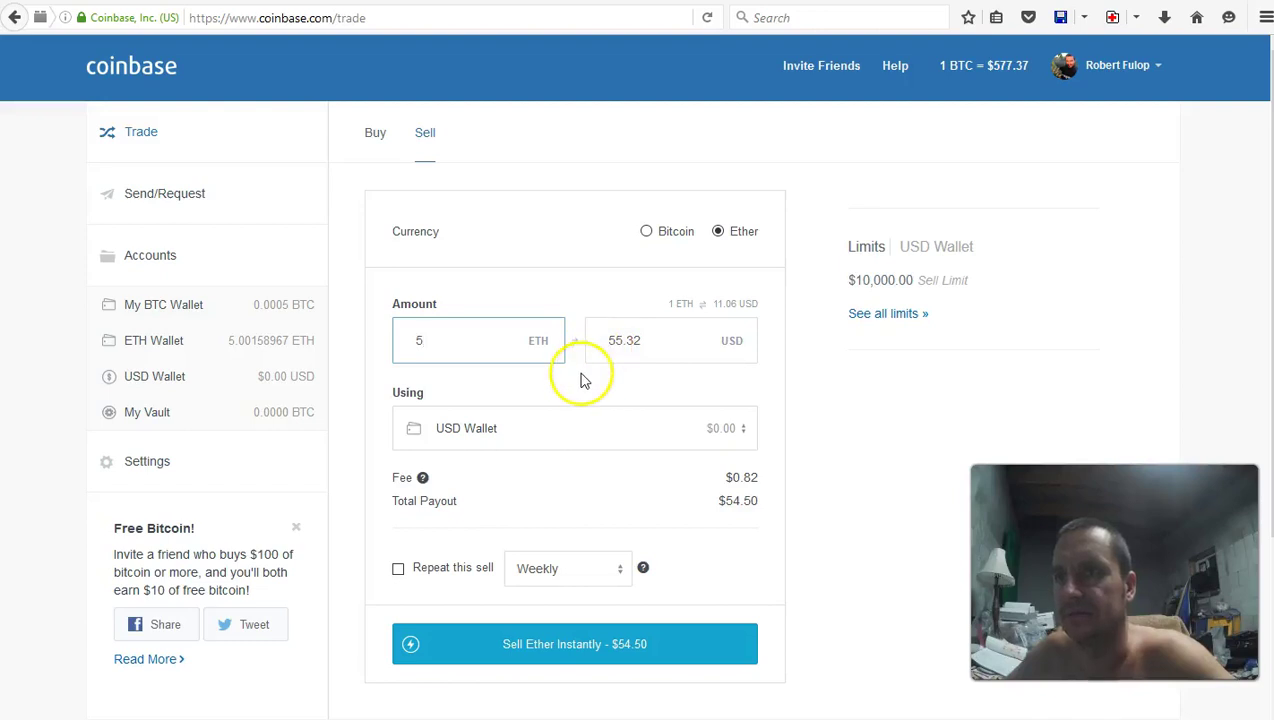
click(623, 341)
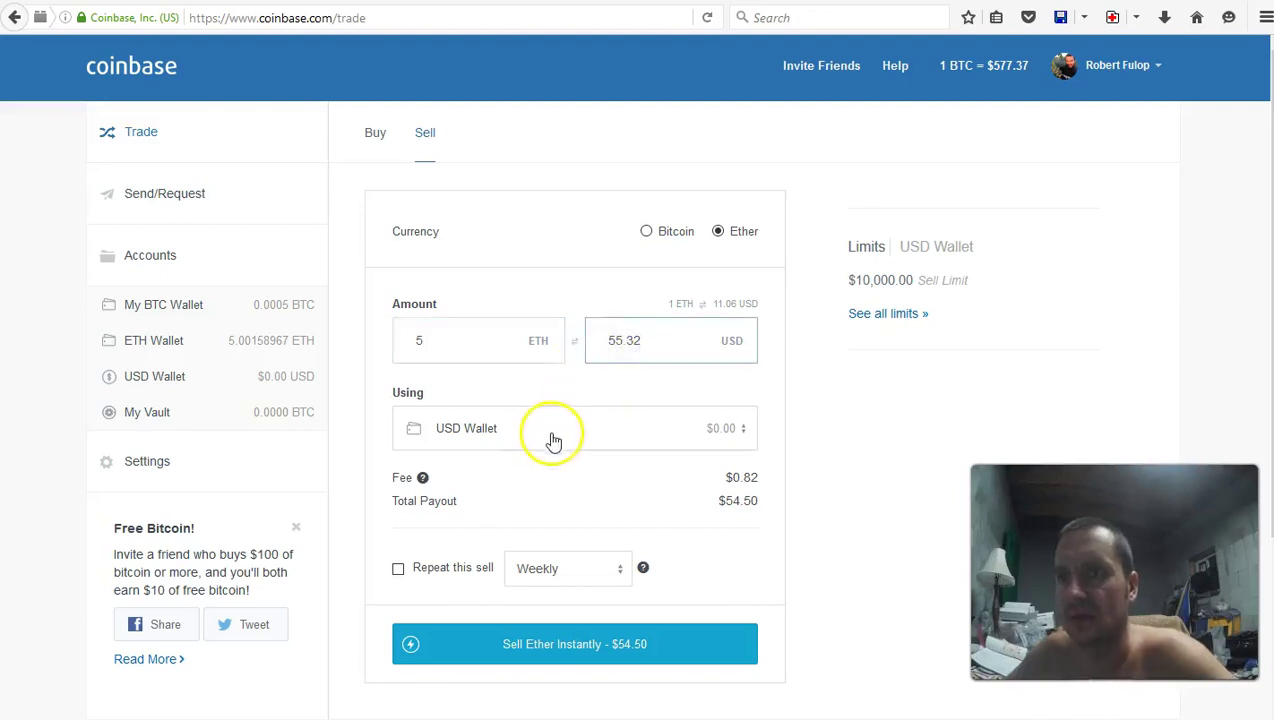
Open the support article explaining the fee on the sell form, skim it, and close it
click(424, 479)
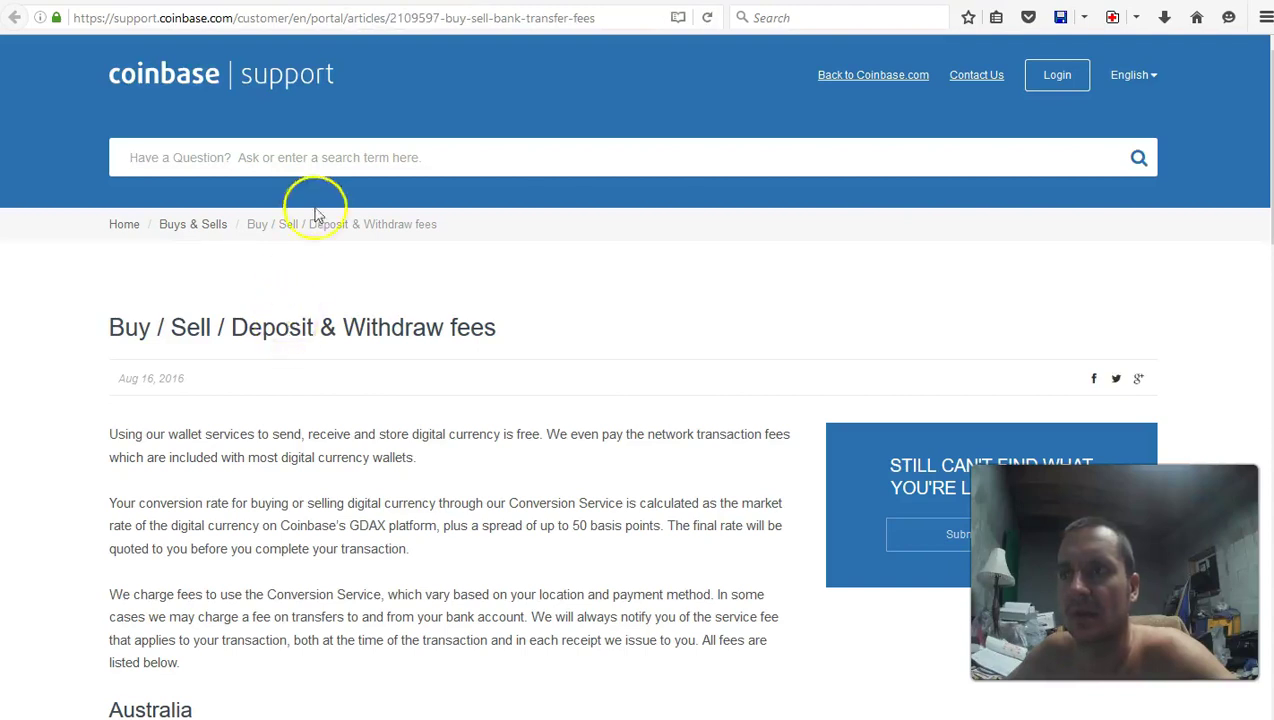
scroll(315, 213, down, 3)
key(ctrl+w)
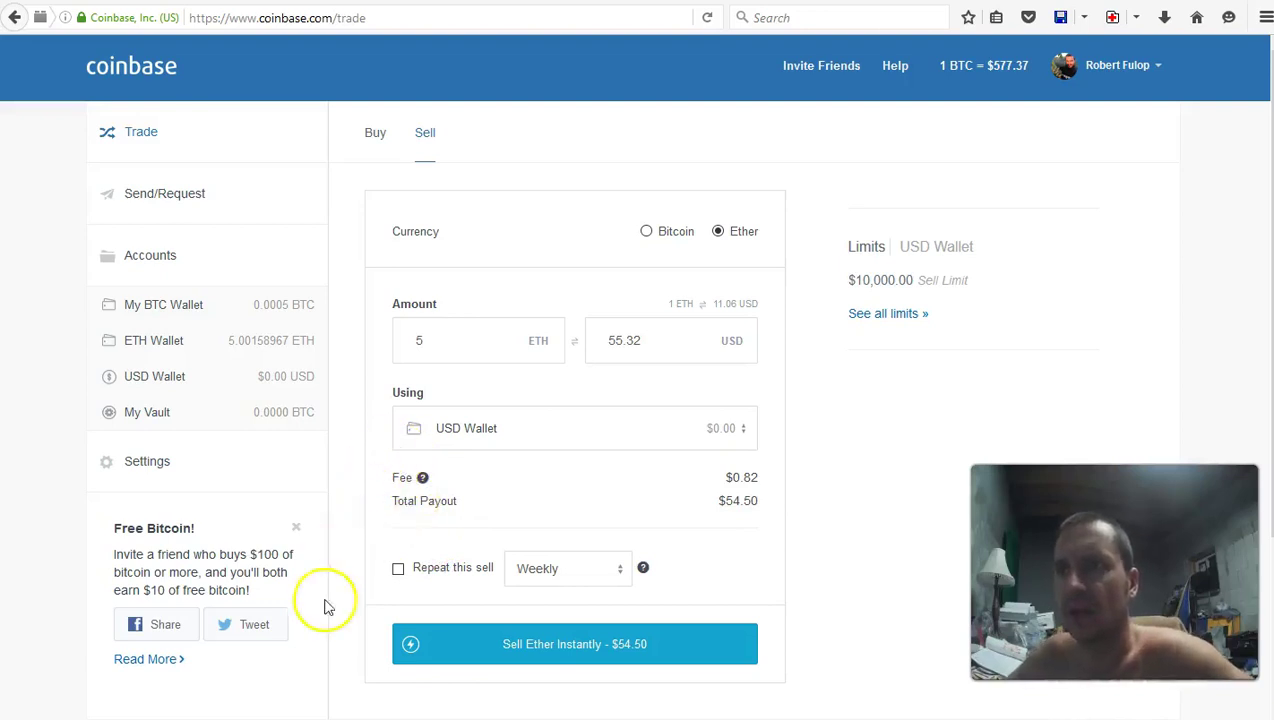
Switch to Chrome and look over the open Electrum, Kraken and Poloniex home pages
mouse_move(235, 718)
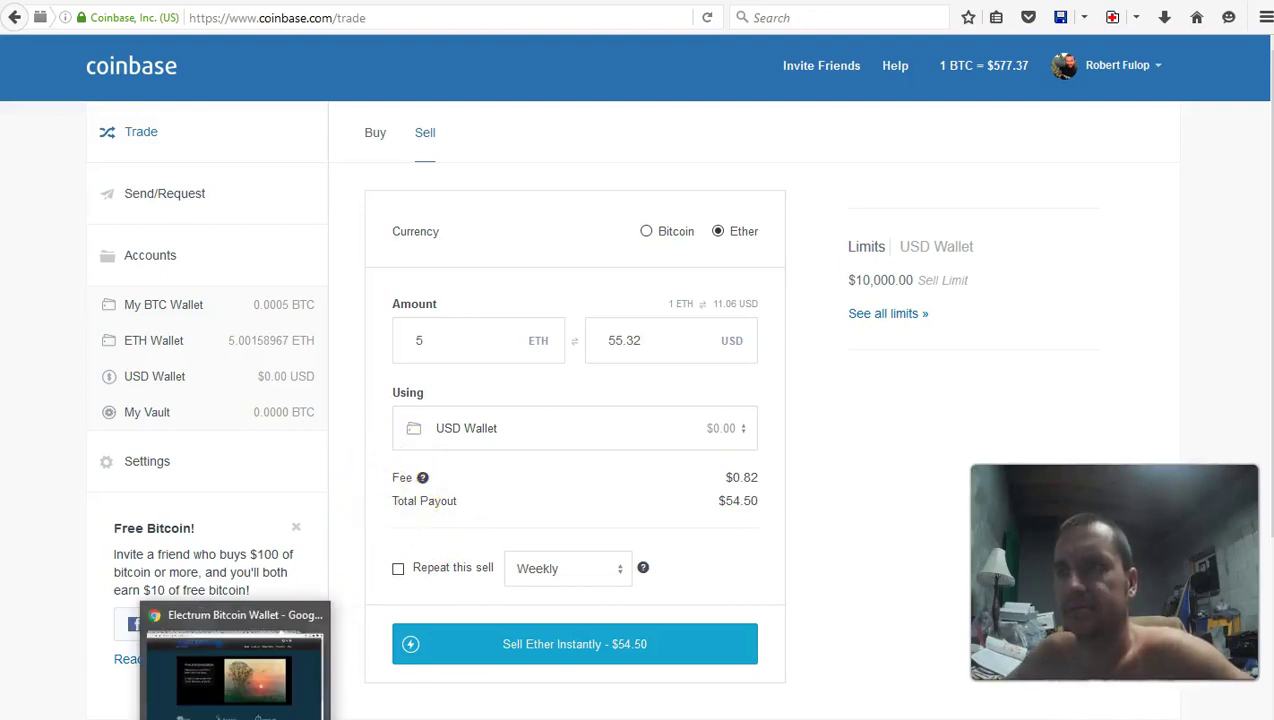
click(235, 675)
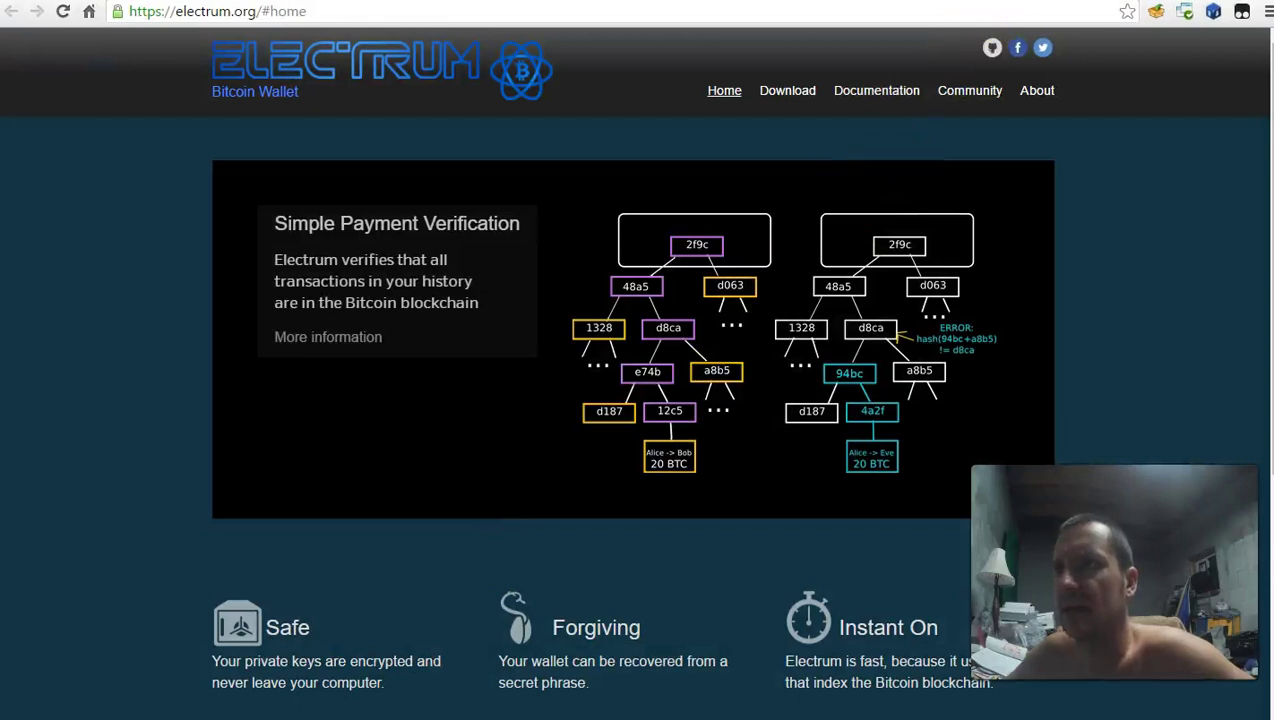
key(alt+Tab)
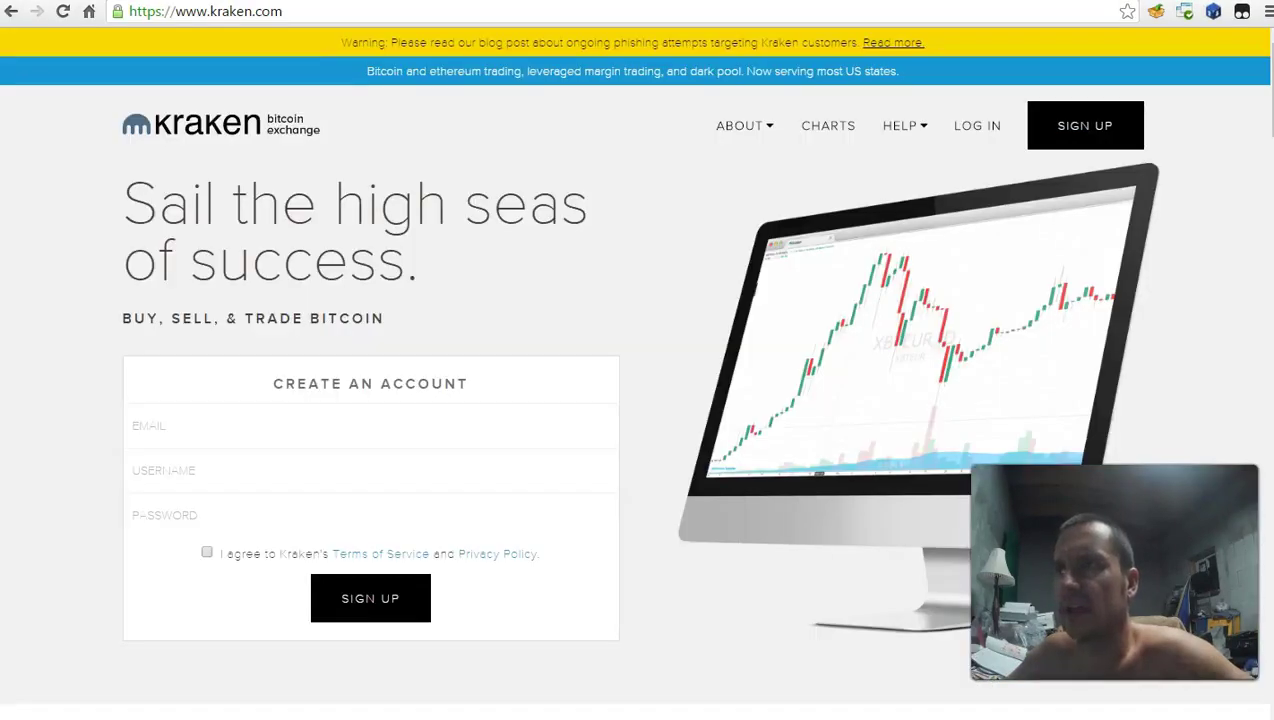
key(alt+Tab)
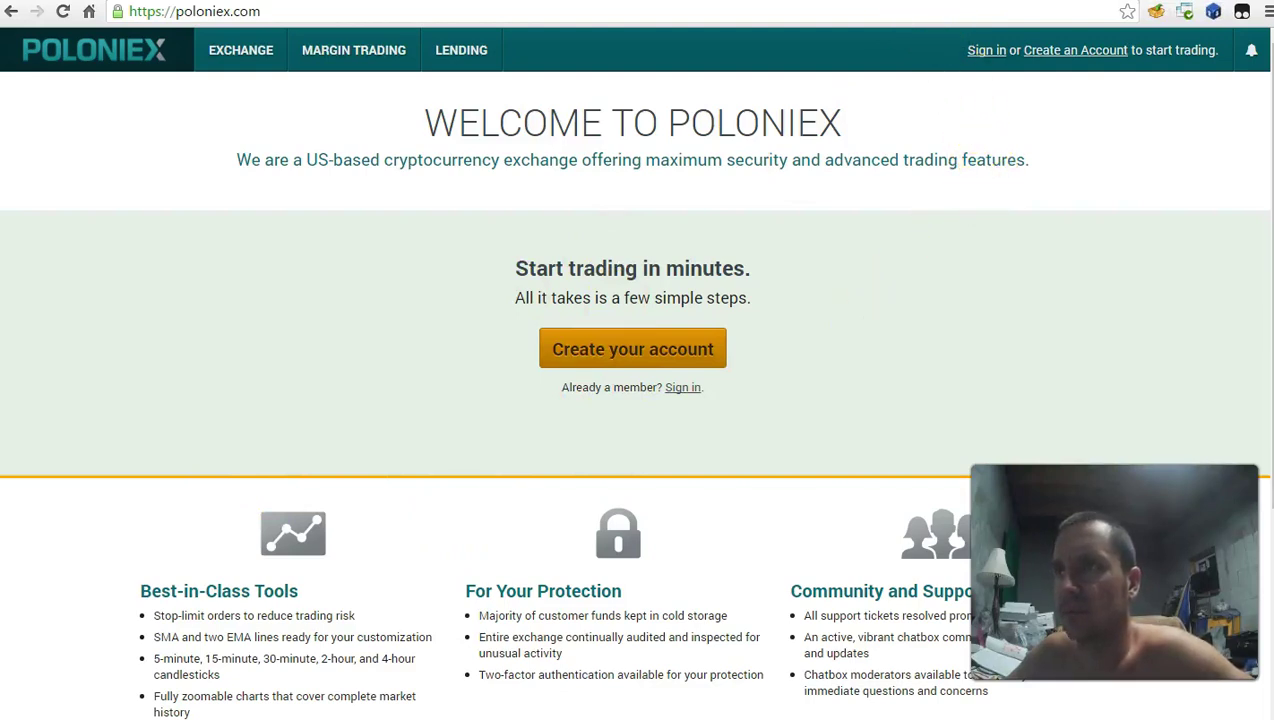
click(975, 0)
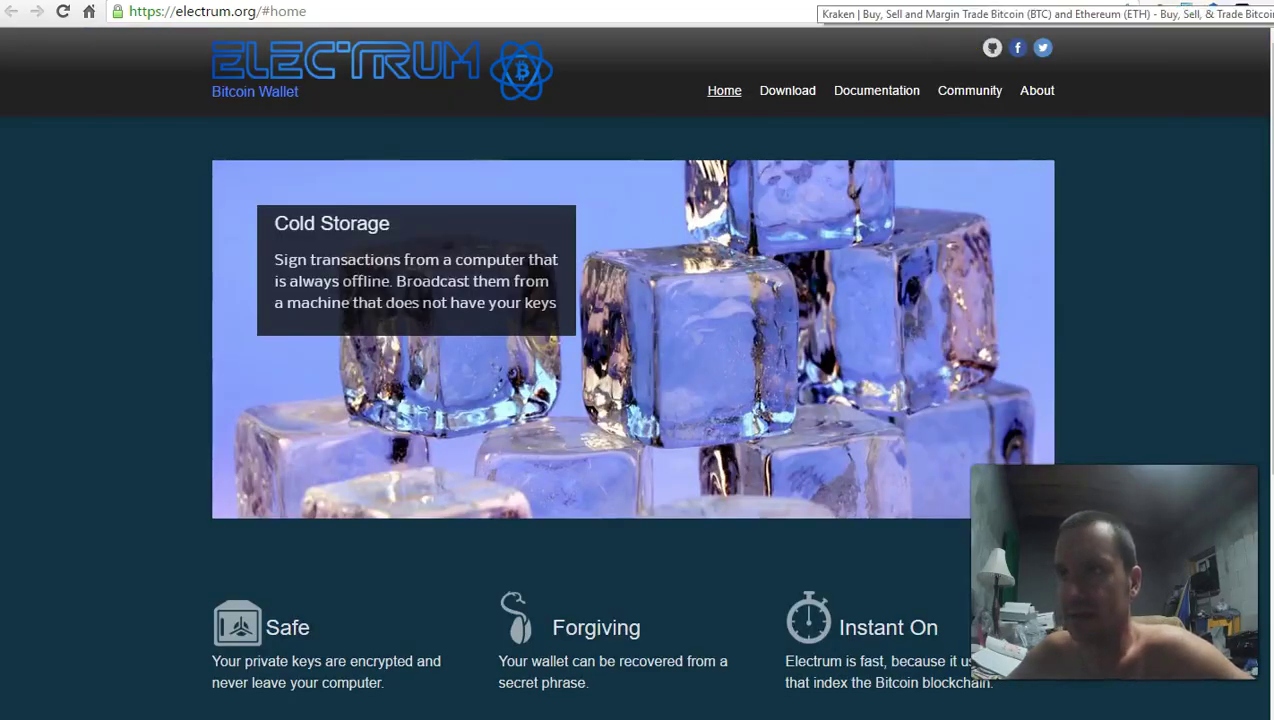
click(1005, 2)
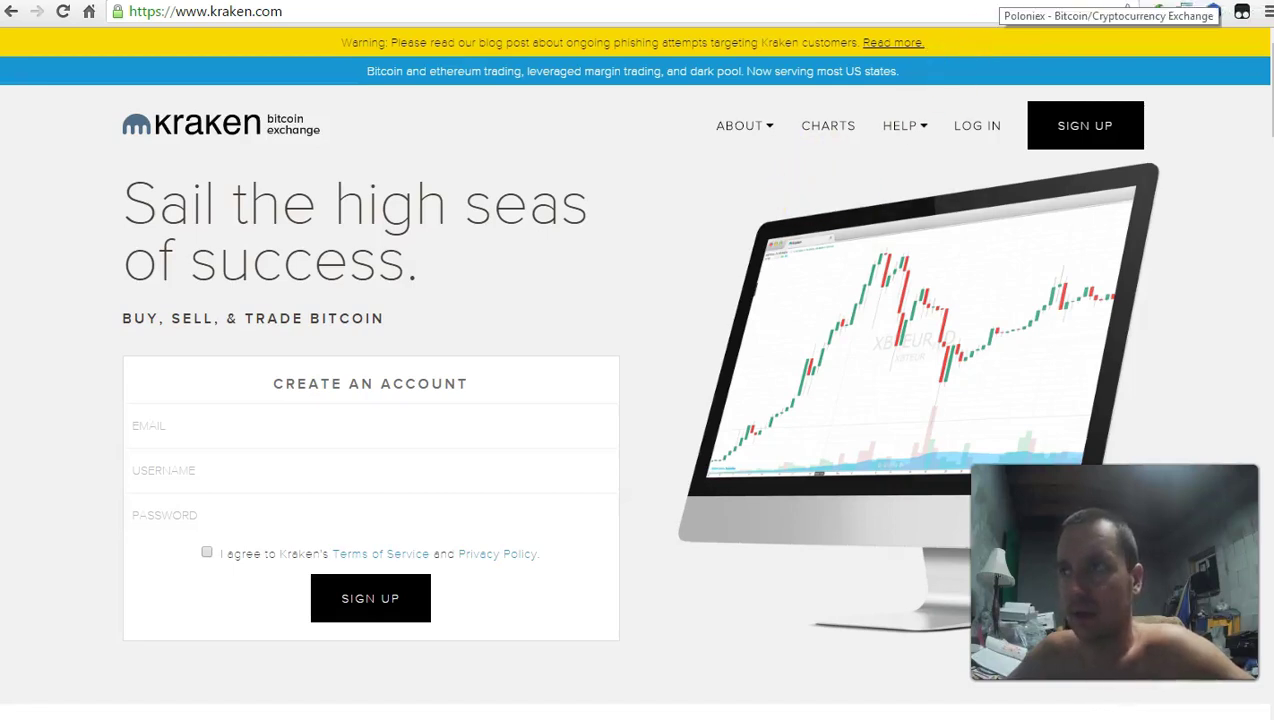
click(1010, 2)
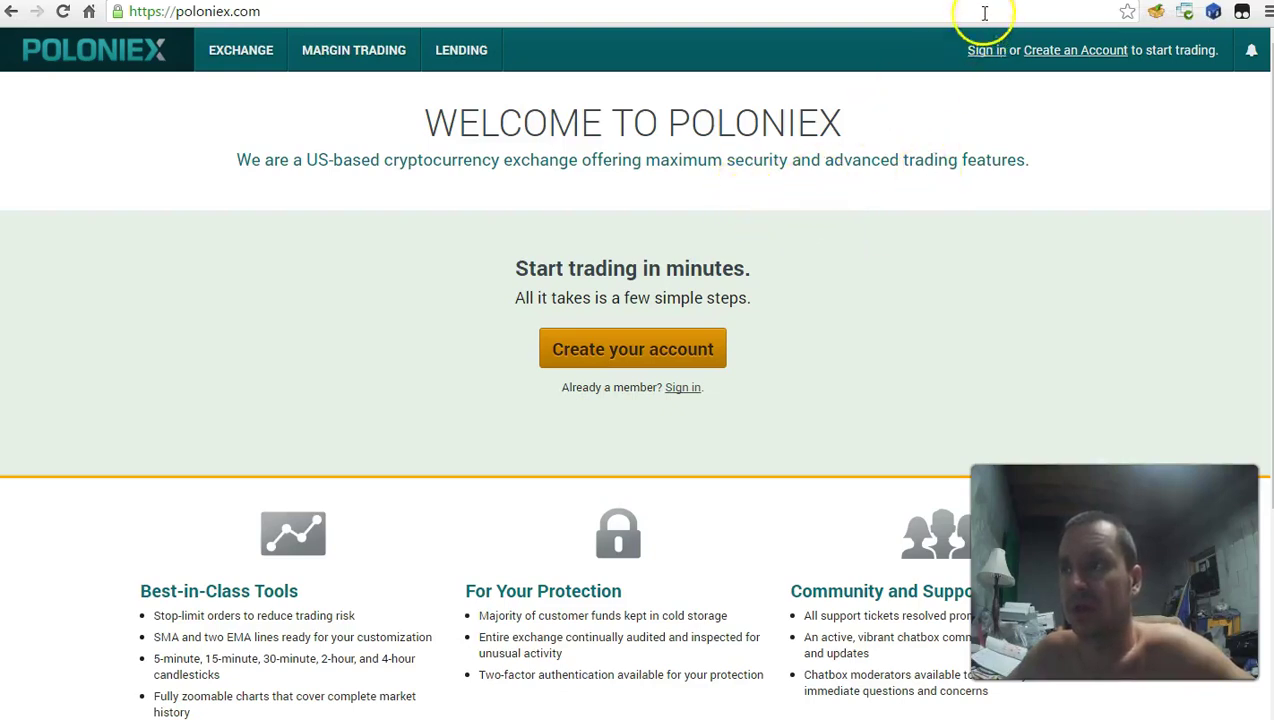
Revisit the Electrum page, examine the wallet choices on bitcoin.org, and bring up the Coinbase home page
key(ctrl+Tab)
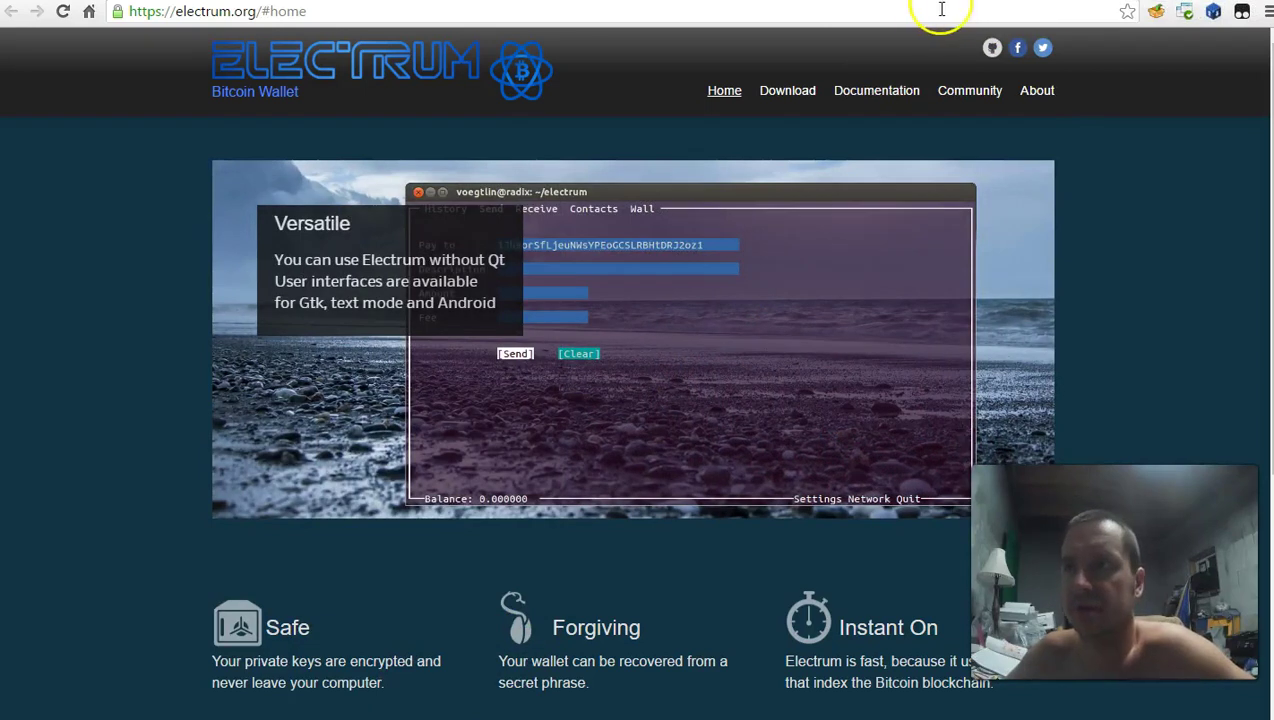
key(ctrl+Tab)
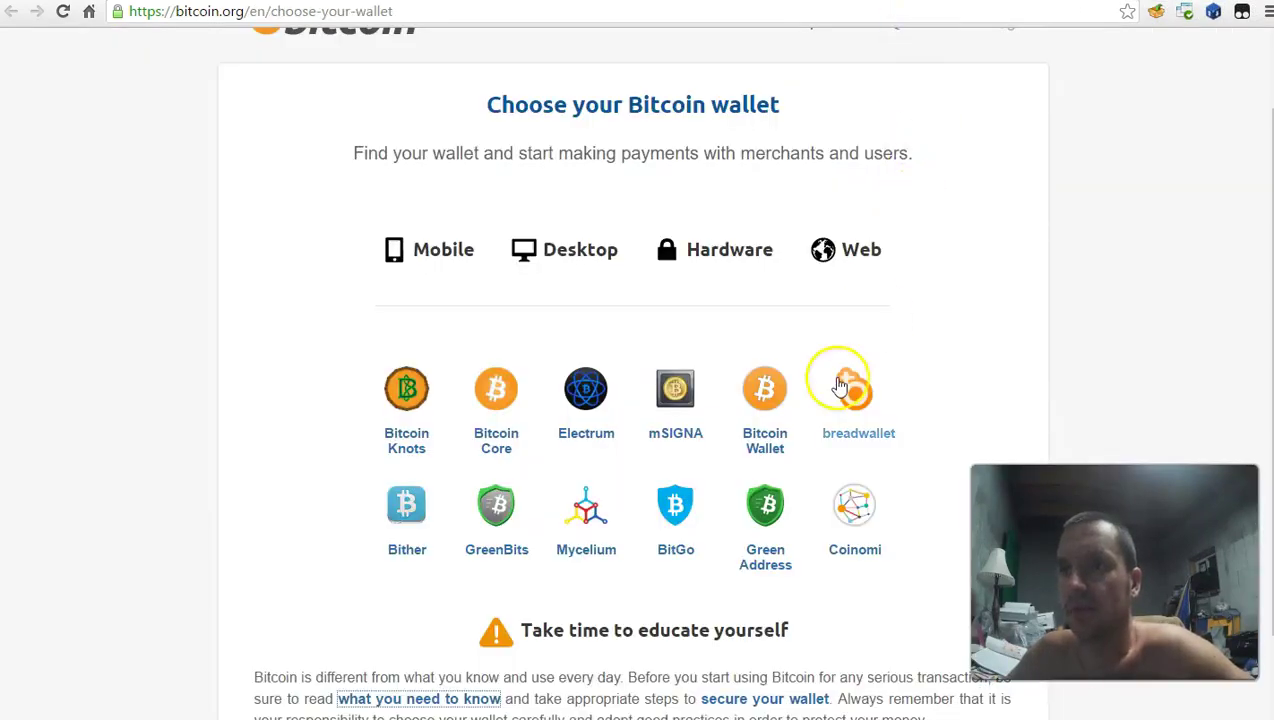
scroll(903, 187, down, 1)
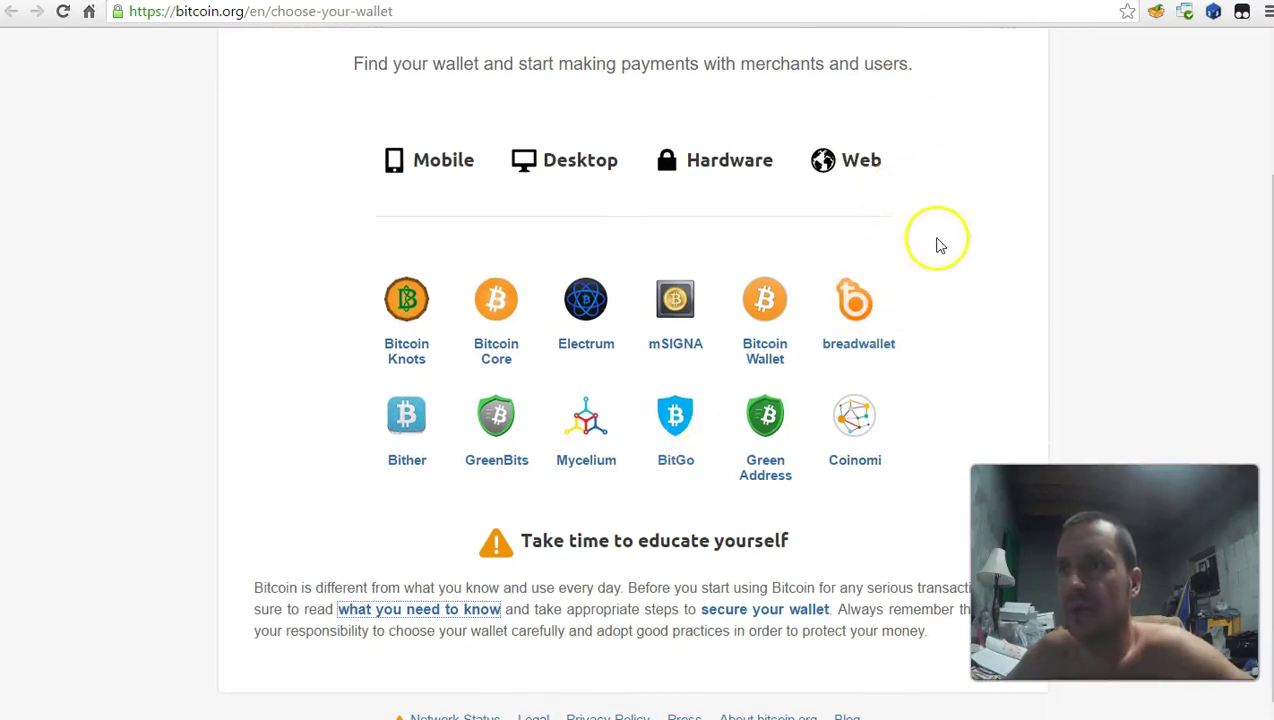
scroll(938, 235, up, 1)
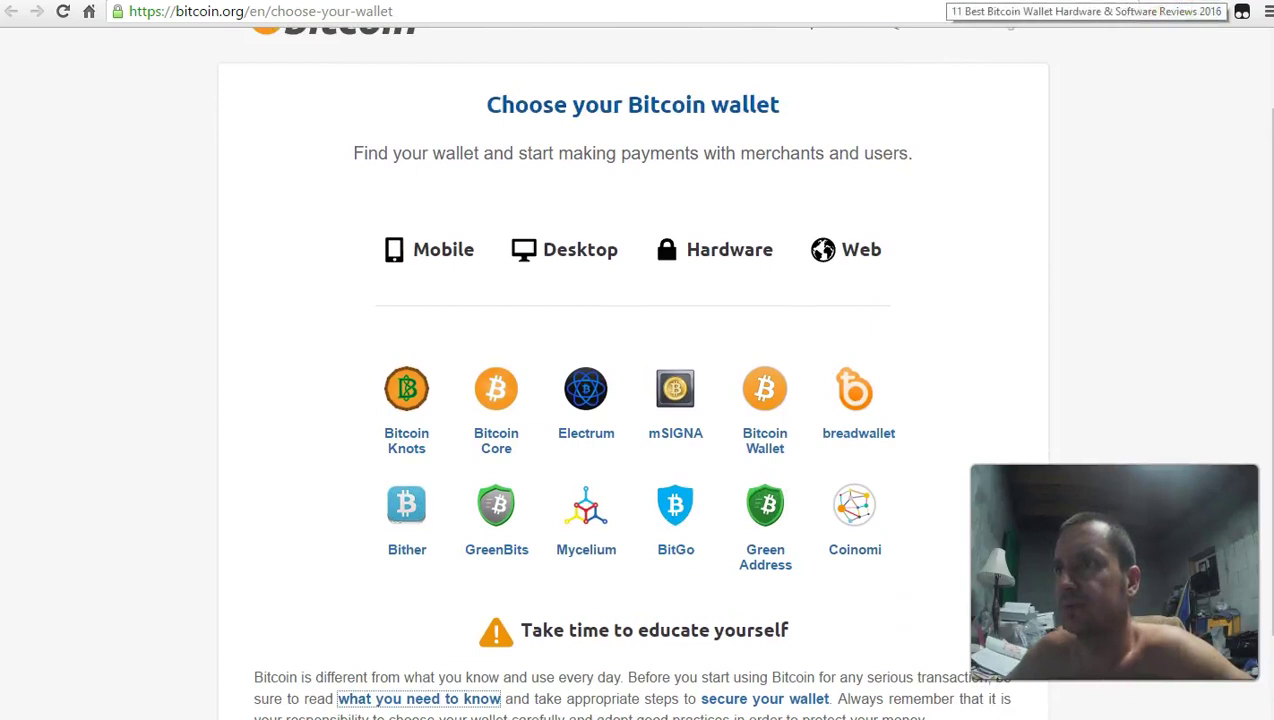
click(1080, 2)
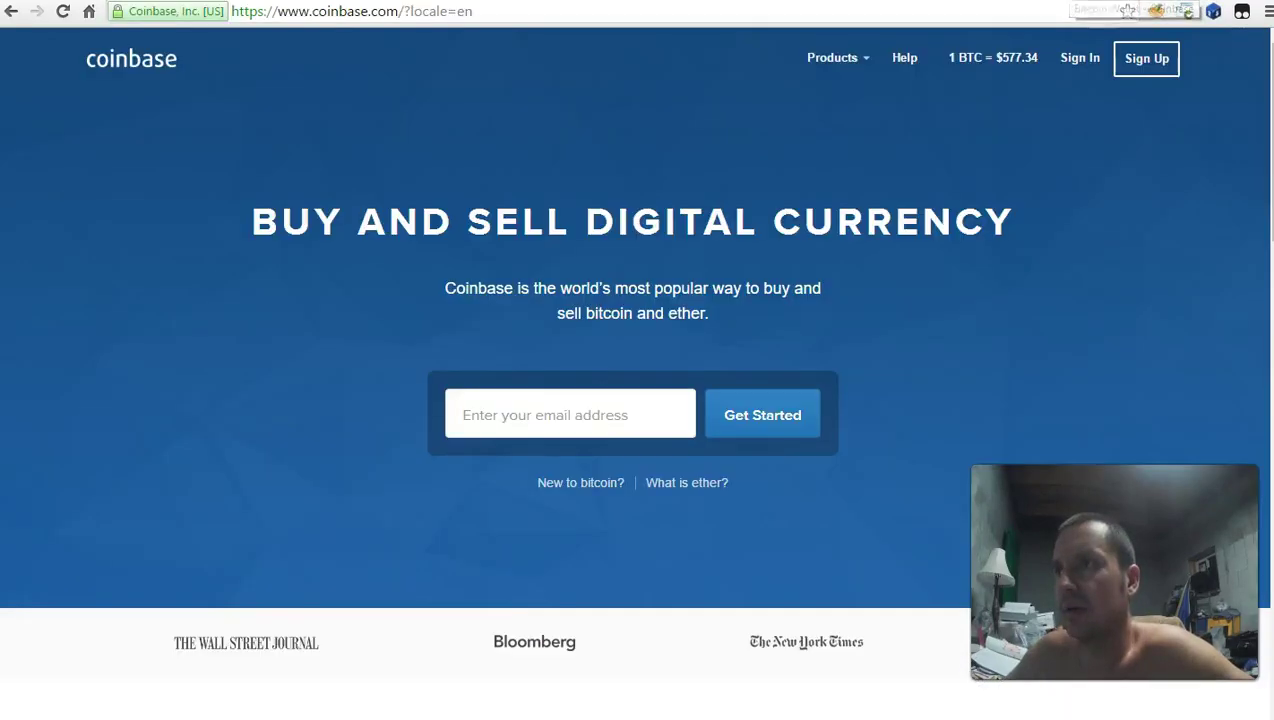